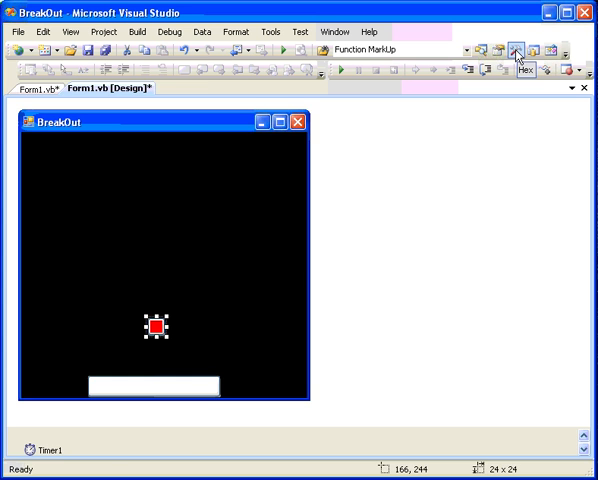
Draw a new Button on the form above the ball and show its property settings
{"action": "left_click", "coordinate": [516, 51]}
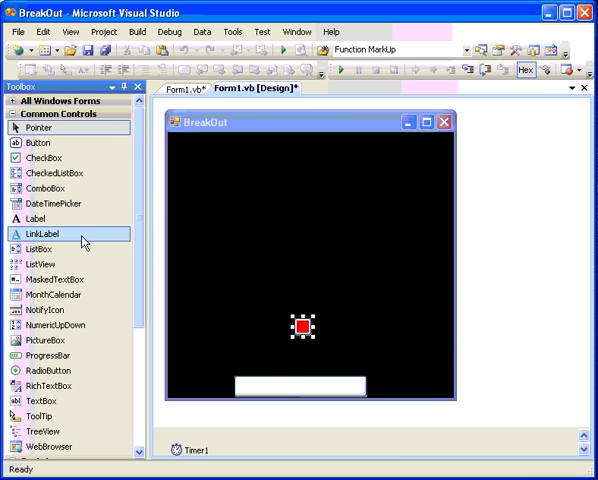
{"action": "left_click", "coordinate": [40, 142]}
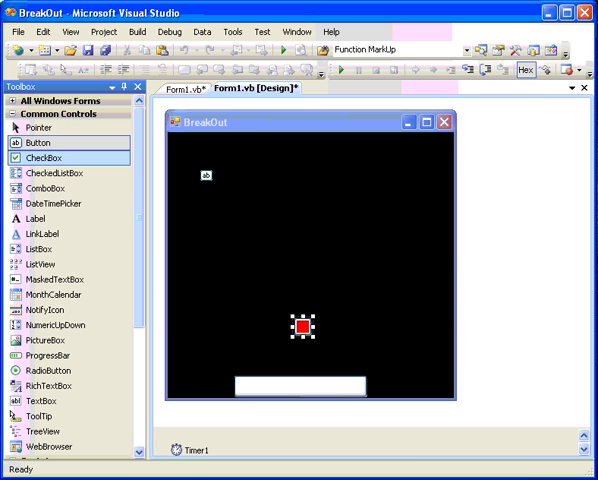
{"action": "left_click_drag", "start_coordinate": [234, 172], "coordinate": [352, 262]}
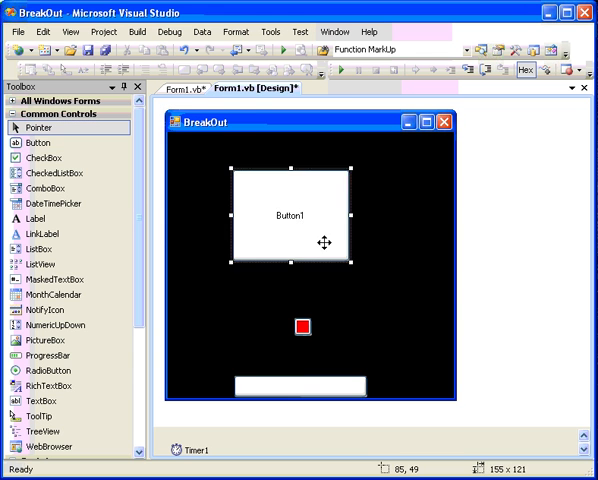
{"action": "left_click_drag", "start_coordinate": [324, 242], "coordinate": [326, 252]}
{"action": "left_click", "coordinate": [322, 244]}
{"action": "right_click", "coordinate": [322, 247]}
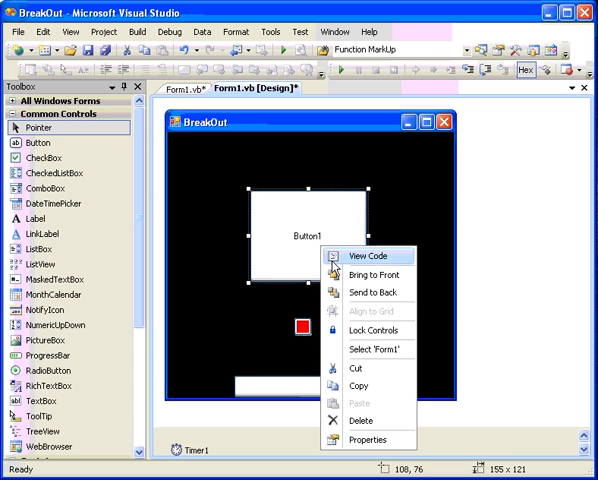
{"action": "left_click", "coordinate": [138, 87]}
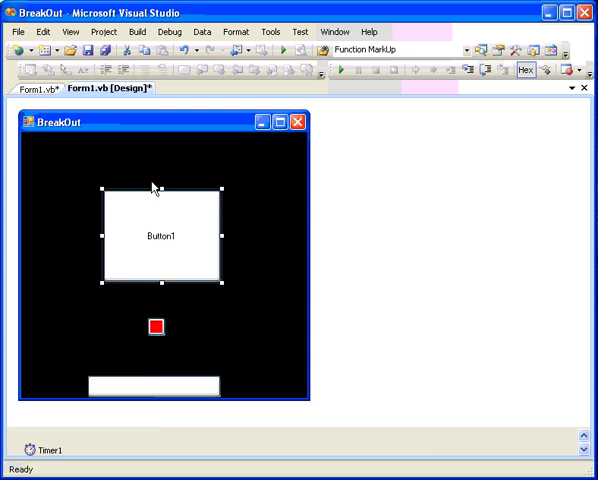
{"action": "right_click", "coordinate": [161, 212]}
{"action": "left_click", "coordinate": [208, 405]}
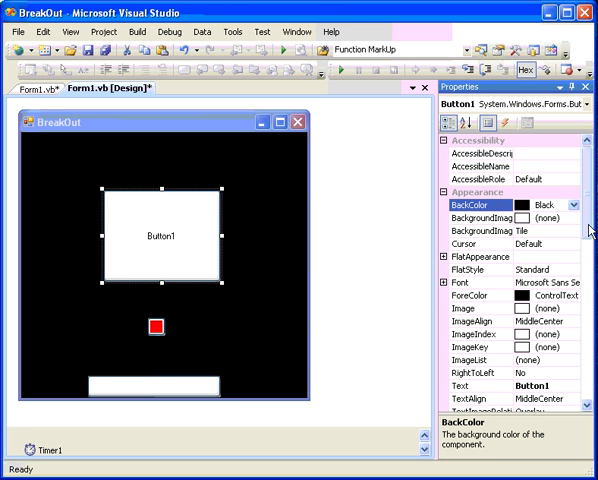
{"action": "scroll", "coordinate": [576, 370], "scroll_direction": "down", "scroll_amount": 5}
Clear the button's caption, name it Brick and set its BackColor to Lime
{"action": "left_click", "coordinate": [532, 205]}
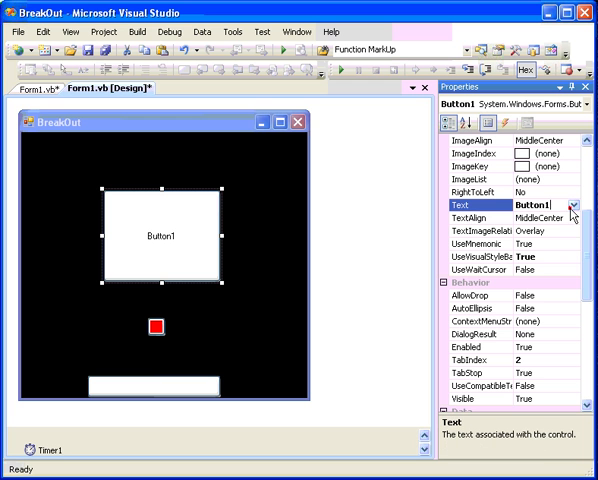
{"action": "key", "text": "Delete"}
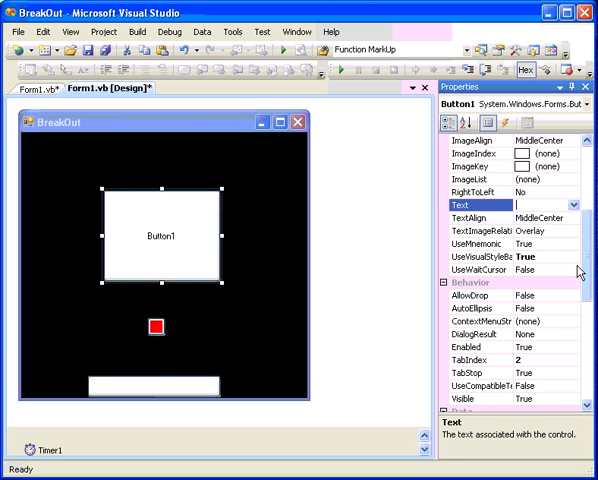
{"action": "left_click_drag", "start_coordinate": [588, 270], "coordinate": [588, 328]}
{"action": "left_click", "coordinate": [556, 308]}
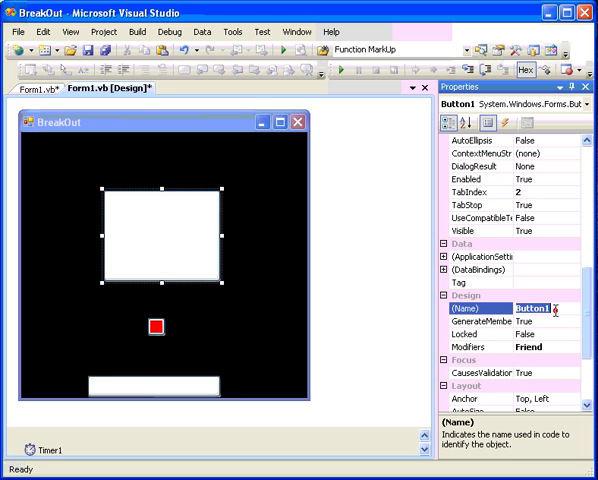
{"action": "type", "text": "Brick"}
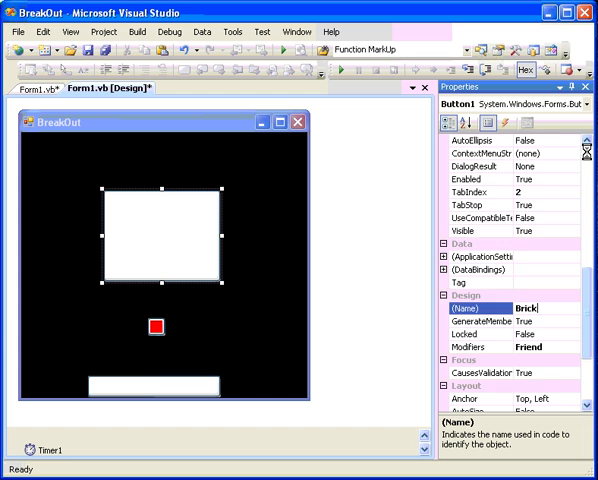
{"action": "key", "text": "Return"}
{"action": "left_click", "coordinate": [470, 205]}
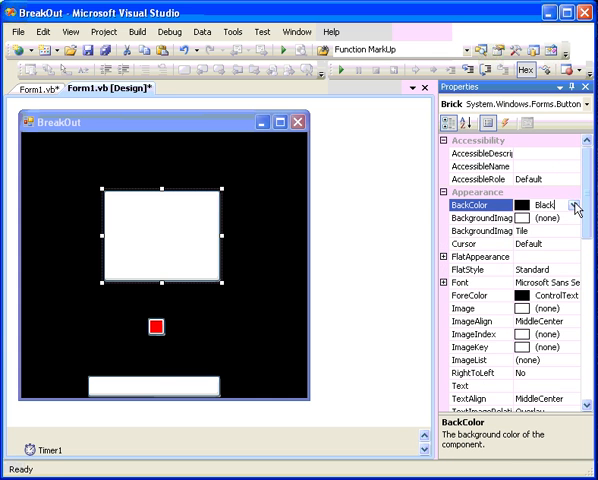
{"action": "left_click", "coordinate": [573, 205]}
{"action": "left_click", "coordinate": [445, 221]}
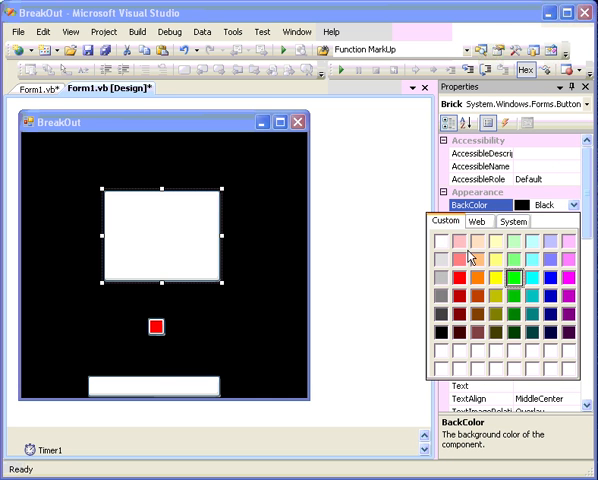
{"action": "left_click", "coordinate": [513, 278]}
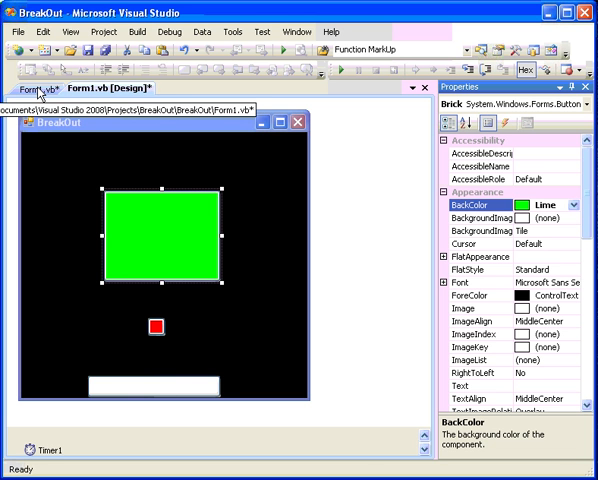
Add an empty Private Sub CheckBrick(Brick As Button, Ball As Button) after the Tick handler
{"action": "left_click", "coordinate": [40, 90]}
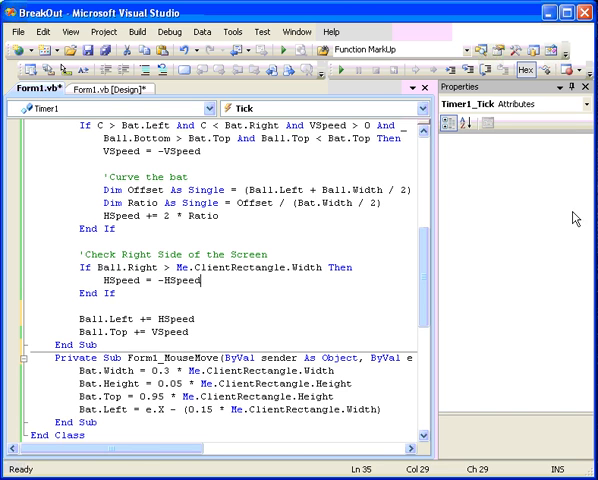
{"action": "left_click", "coordinate": [585, 87]}
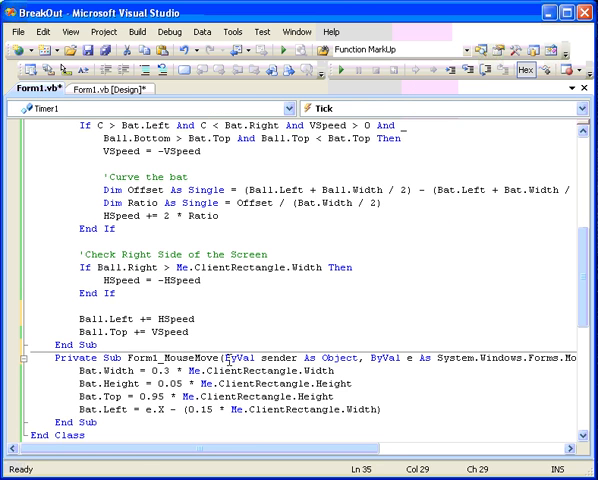
{"action": "left_click", "coordinate": [193, 343]}
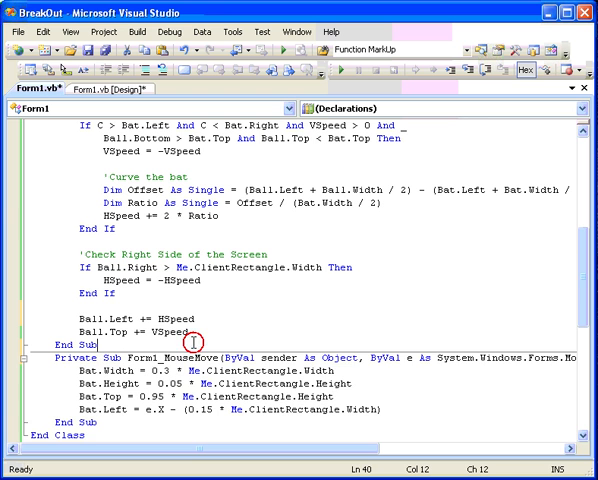
{"action": "key", "text": "Return"}
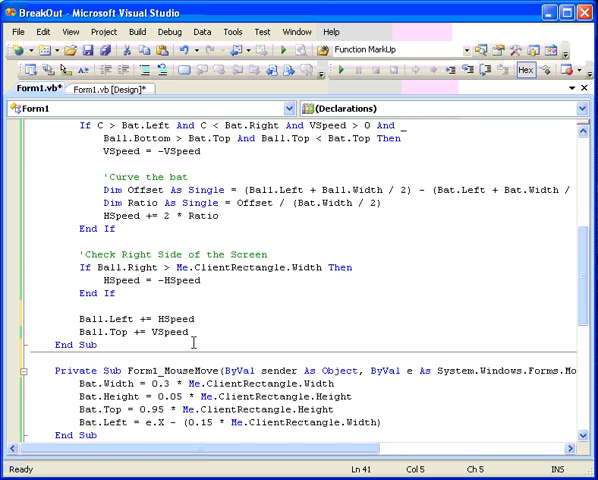
{"action": "type", "text": "P"}
{"action": "type", "text": "rivate "}
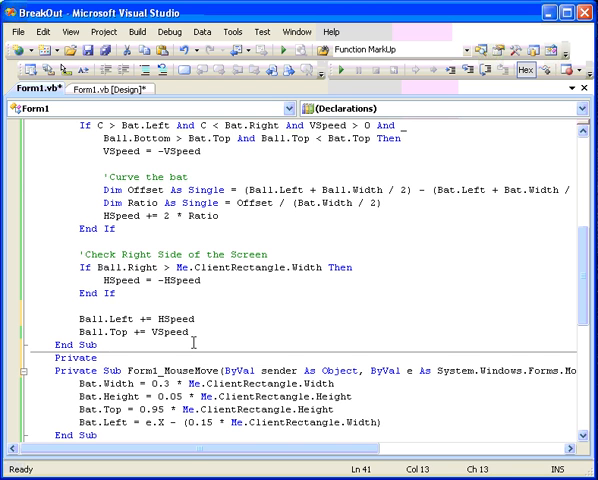
{"action": "type", "text": "Sub Che"}
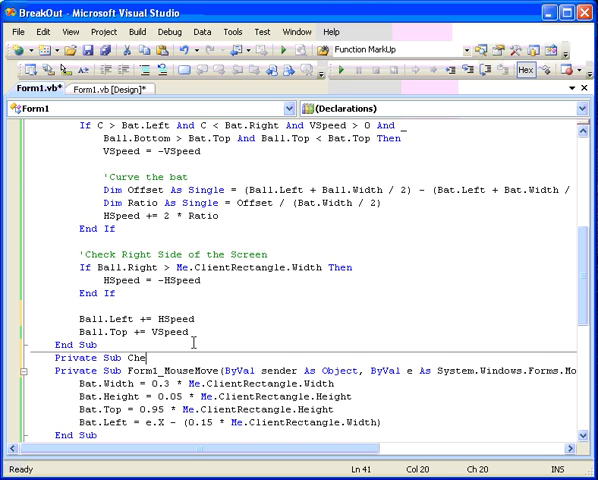
{"action": "type", "text": "ckBrick"}
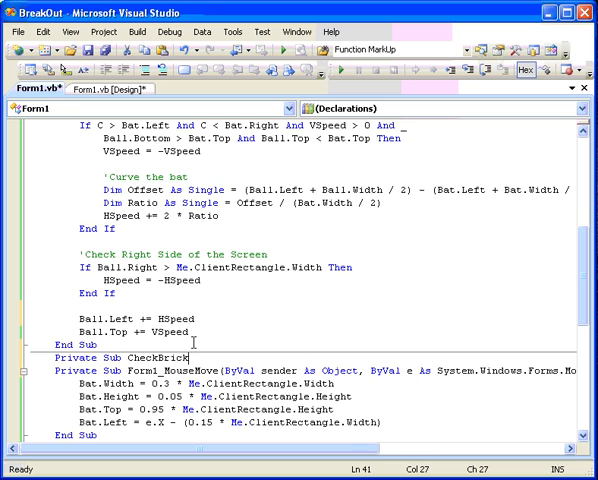
{"action": "type", "text": "("}
{"action": "type", "text": "Bric"}
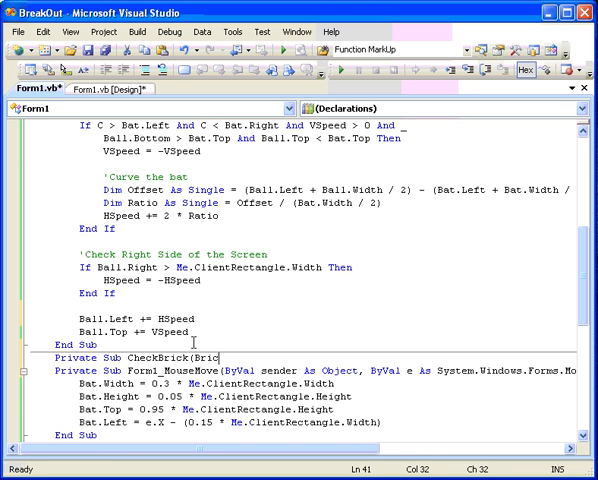
{"action": "type", "text": "k As button"}
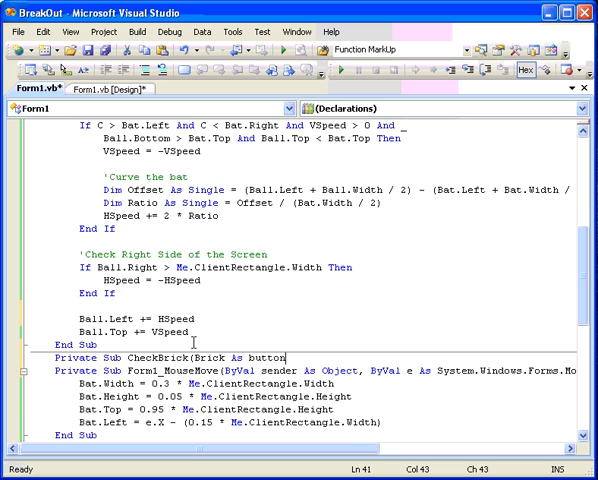
{"action": "type", "text": ")"}
{"action": "key", "text": "BackSpace"}
{"action": "type", "text": ", "}
{"action": "type", "text": "Ball As b"}
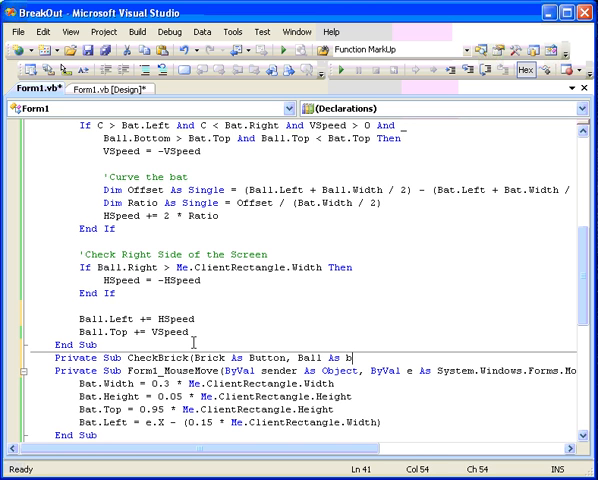
{"action": "type", "text": "utton)"}
{"action": "key", "text": "Return"}
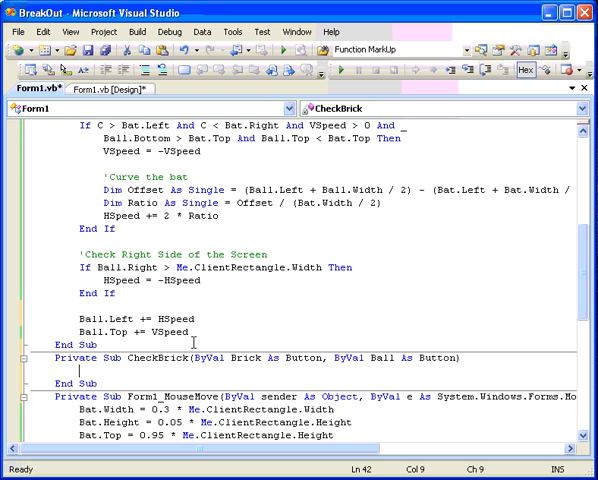
Insert a CheckBrick(Brick, Ball) call after the right-side End If in the Tick handler
{"action": "key", "text": "Up"}
{"action": "key", "text": "Up"}
{"action": "key", "text": "Up"}
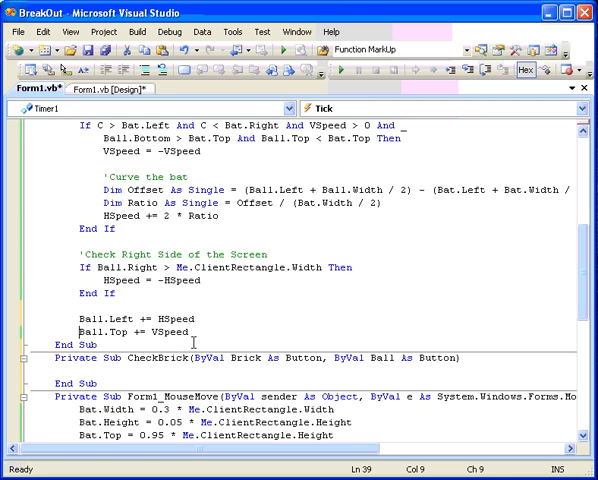
{"action": "key", "text": "Up"}
{"action": "key", "text": "Up"}
{"action": "key", "text": "Home"}
{"action": "key", "text": "Left"}
{"action": "key", "text": "Return"}
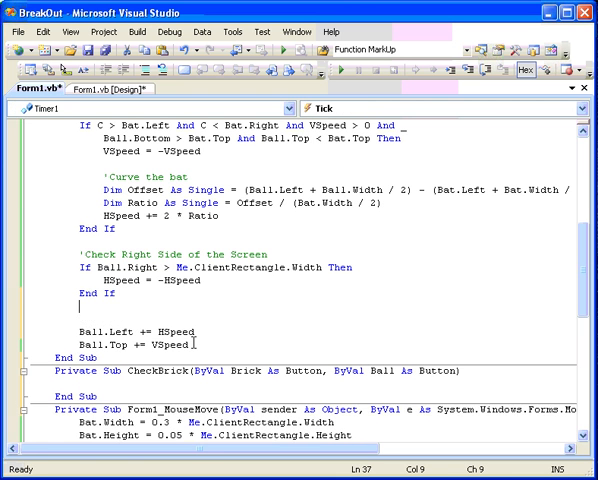
{"action": "key", "text": "Return"}
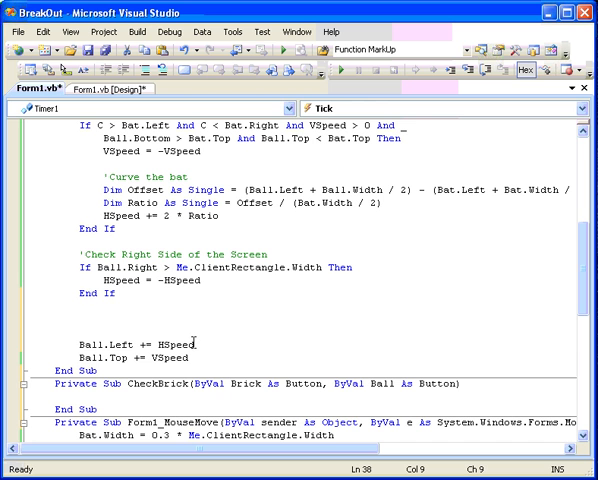
{"action": "type", "text": "CheckB"}
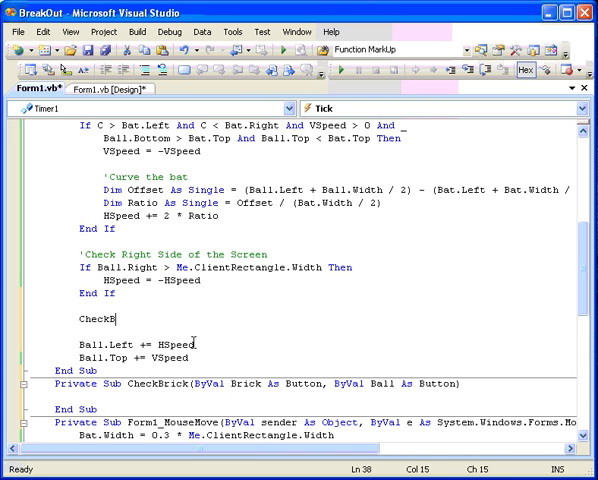
{"action": "type", "text": "rick("}
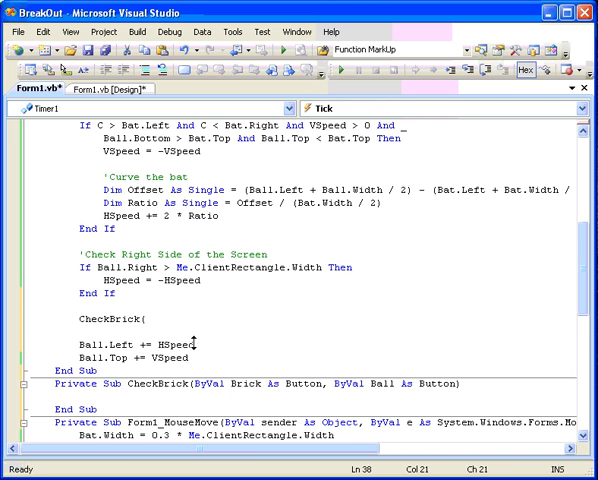
{"action": "type", "text": "Brick, Bal"}
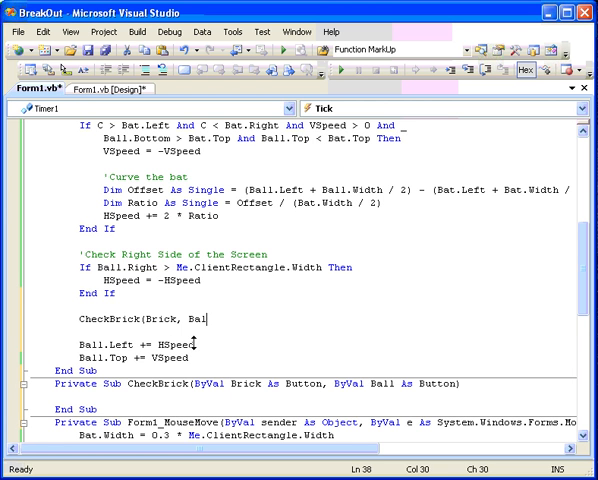
{"action": "type", "text": "l)("}
{"action": "key", "text": "BackSpace"}
{"action": "key", "text": "Down"}
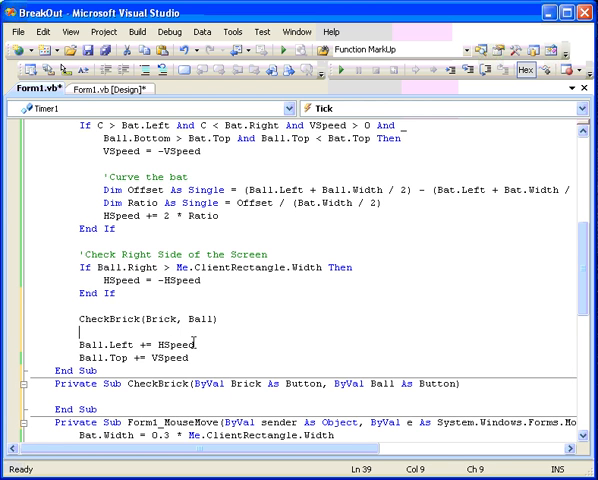
{"action": "left_click", "coordinate": [90, 395]}
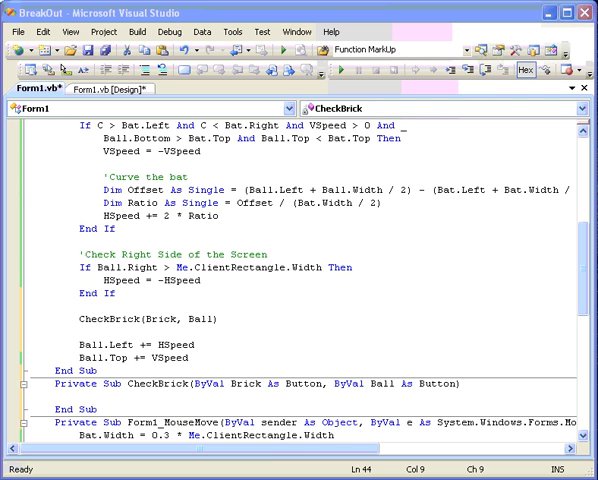
{"action": "mouse_move", "coordinate": [437, 405]}
{"action": "left_mouse_down"}
{"action": "mouse_move", "coordinate": [303, 132]}
{"action": "mouse_move", "coordinate": [269, 124]}
{"action": "left_mouse_up"}
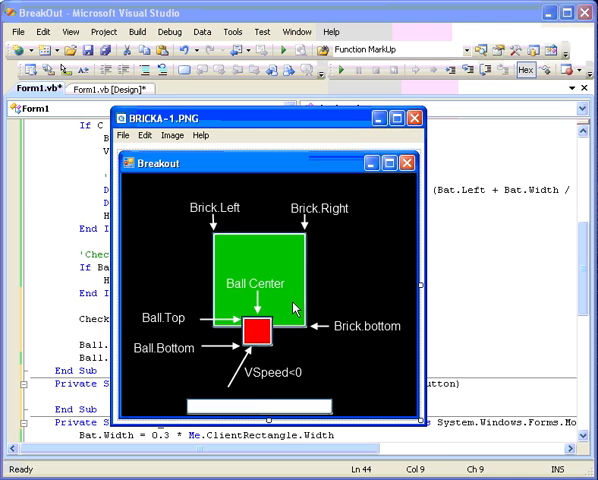
{"action": "left_click_drag", "start_coordinate": [388, 128], "coordinate": [585, 472]}
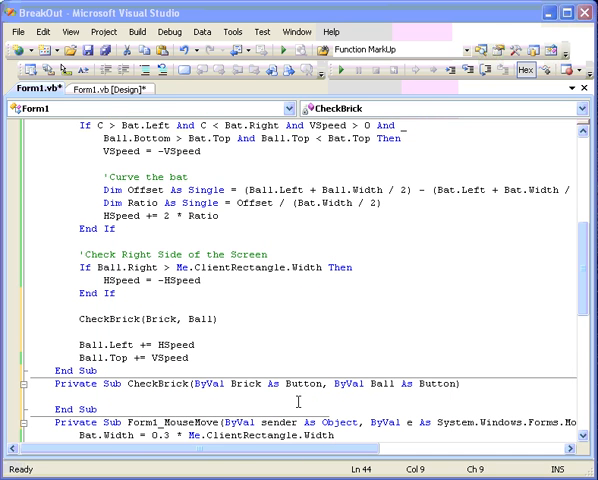
{"action": "type", "text": "D"}
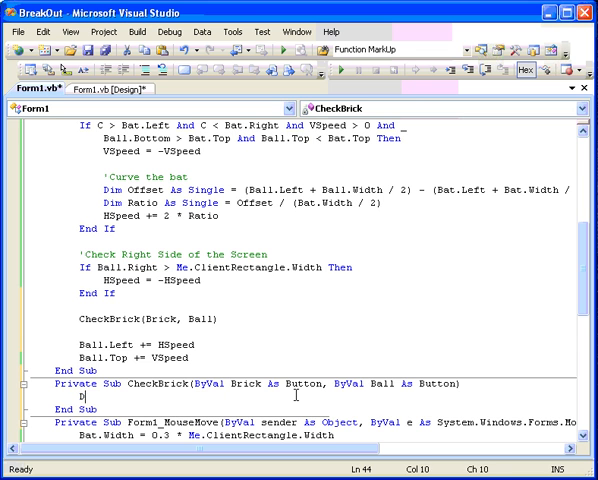
{"action": "type", "text": "im "}
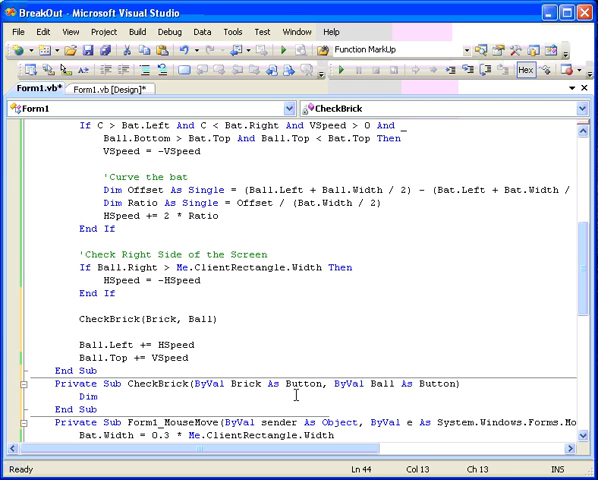
{"action": "type", "text": "C As single"}
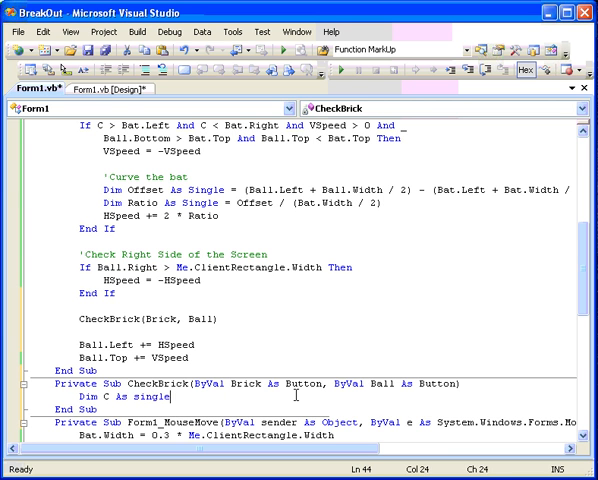
{"action": "type", "text": " =Bal"}
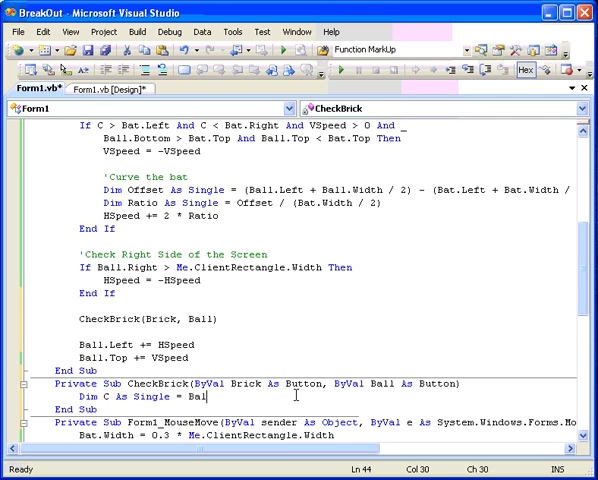
{"action": "type", "text": "l.left + b"}
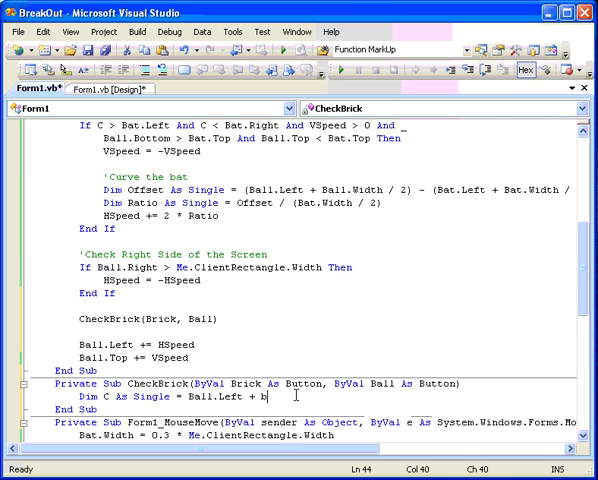
{"action": "type", "text": "all.width/"}
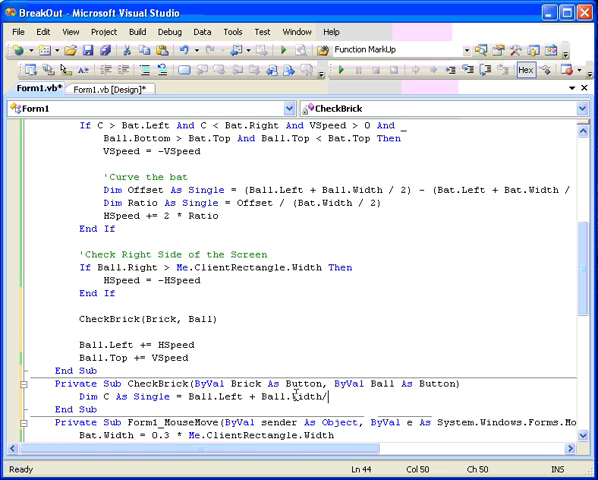
{"action": "type", "text": "2"}
Declare Dim C As Single = Ball.Left + Ball.Width / 2 in CheckBrick and bring up the brick diagram
{"action": "key", "text": "Return"}
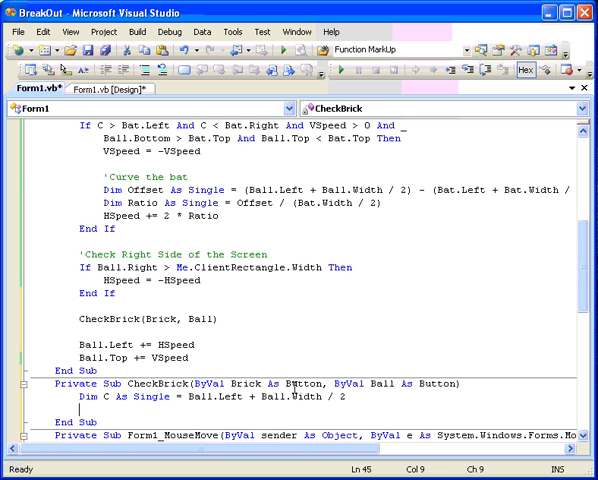
{"action": "left_click_drag", "start_coordinate": [583, 300], "coordinate": [585, 325]}
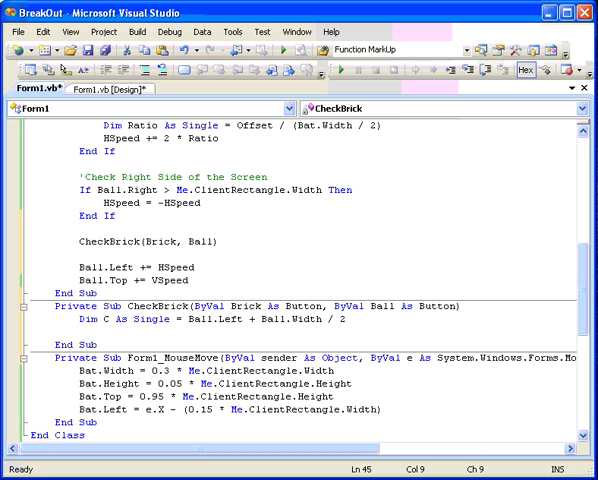
{"action": "key", "text": "alt+Tab"}
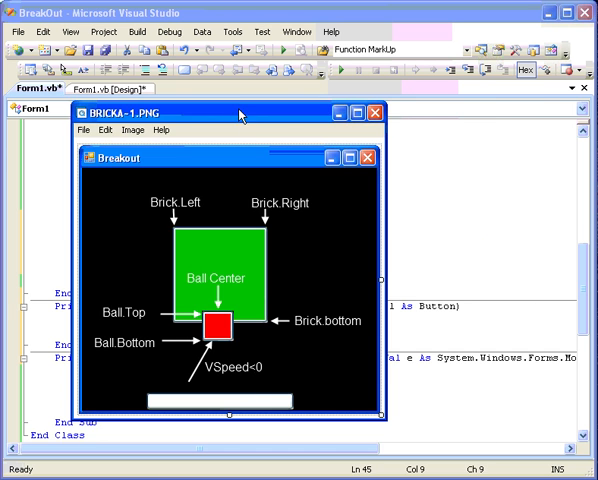
Add a 'Check Bottom of the Brick comment below the Dim C line
{"action": "key", "text": "alt+Tab"}
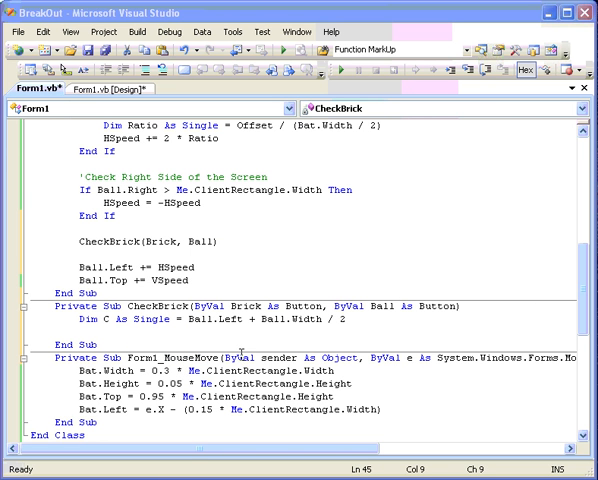
{"action": "left_click", "coordinate": [395, 318]}
{"action": "key", "text": "Return"}
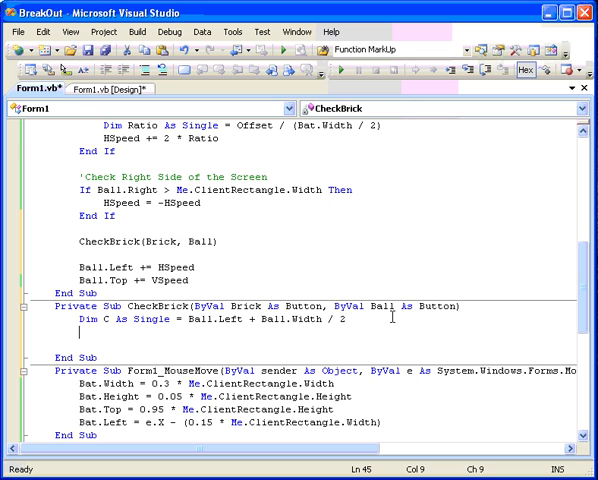
{"action": "type", "text": "i"}
{"action": "key", "text": "BackSpace"}
{"action": "type", "text": "'Check Bt"}
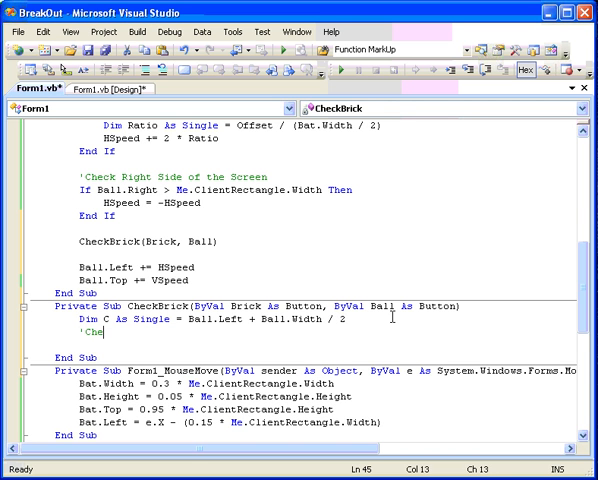
{"action": "key", "text": "BackSpace"}
{"action": "type", "text": "ot"}
{"action": "type", "text": "tom of the Br"}
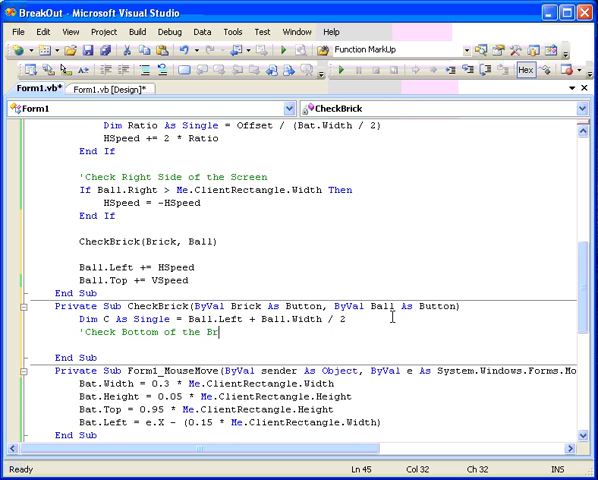
{"action": "type", "text": "ick"}
{"action": "key", "text": "Return"}
{"action": "type", "text": "i"}
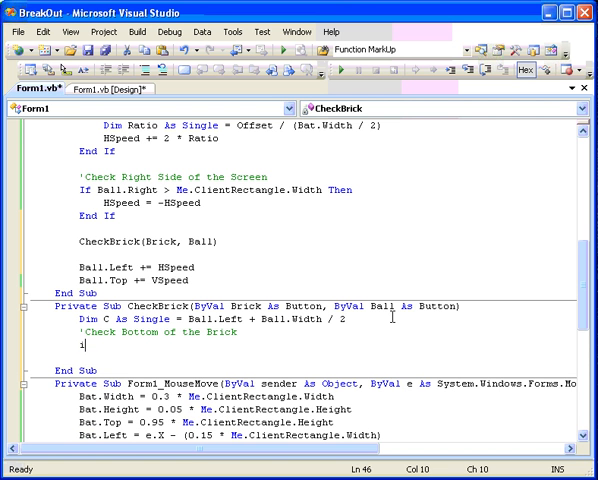
{"action": "type", "text": "f V"}
{"action": "type", "text": "Speed<0"}
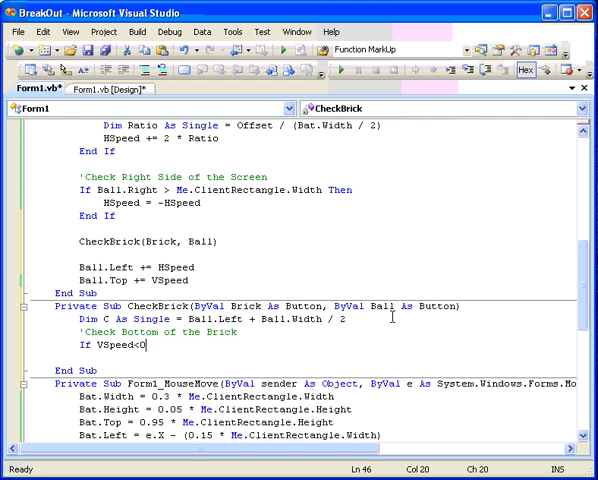
{"action": "type", "text": " and C"}
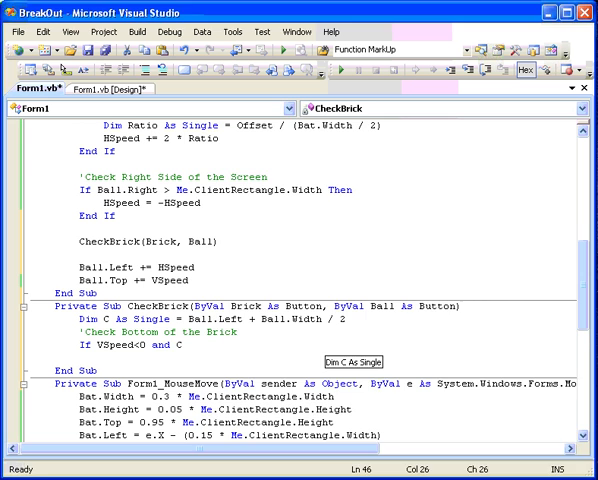
{"action": "type", "text": " Then"}
Extend the If VSpeed < 0 condition with And C>Brick.Left And C<Brick.Right and _, checking the diagram
{"action": "left_click_drag", "start_coordinate": [436, 312], "coordinate": [353, 133]}
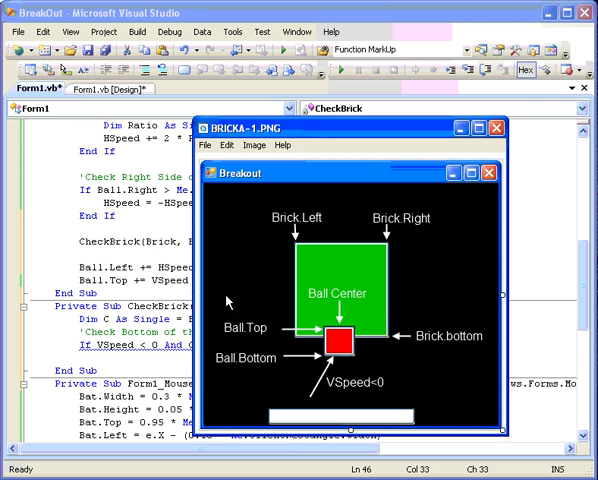
{"action": "left_click", "coordinate": [183, 306]}
{"action": "left_click", "coordinate": [236, 345]}
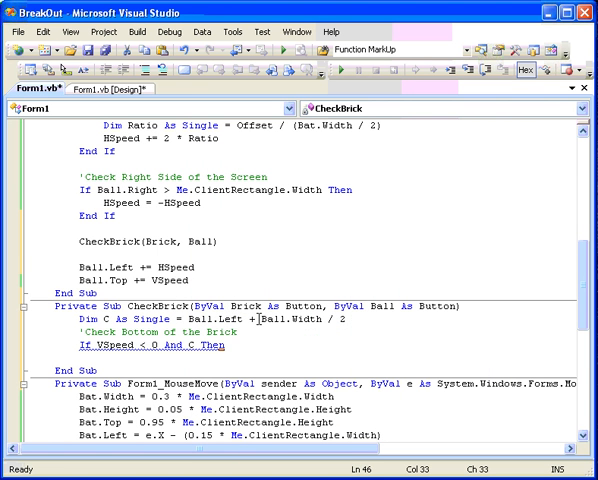
{"action": "key", "text": "BackSpace"}
{"action": "key", "text": "BackSpace"}
{"action": "key", "text": "BackSpace"}
{"action": "key", "text": "BackSpace"}
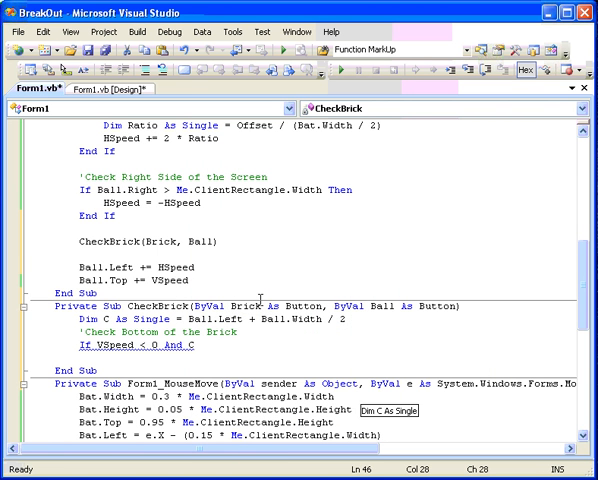
{"action": "type", "text": ">Bri"}
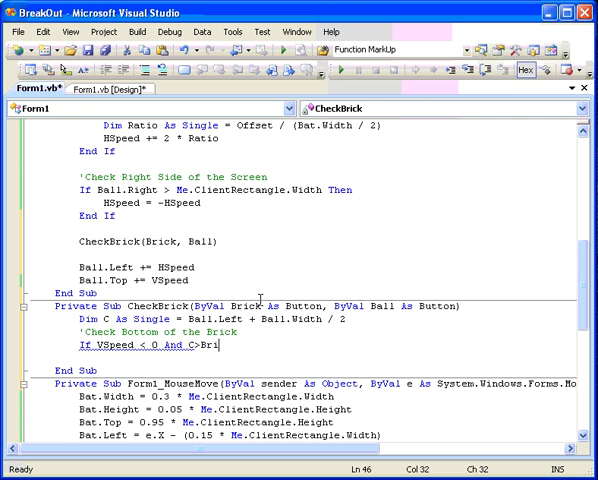
{"action": "type", "text": "ck.left and "}
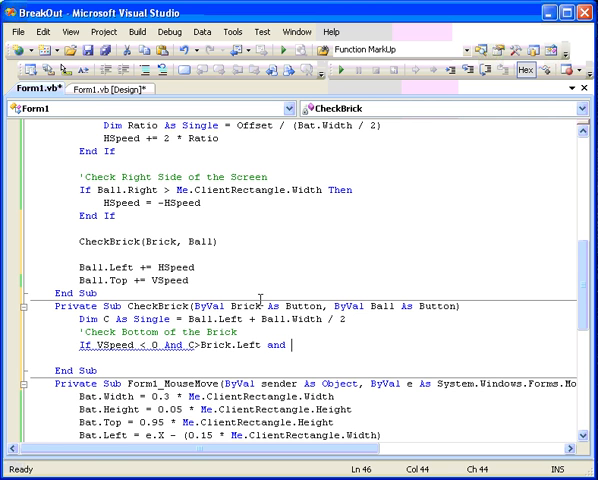
{"action": "type", "text": "C<Bric"}
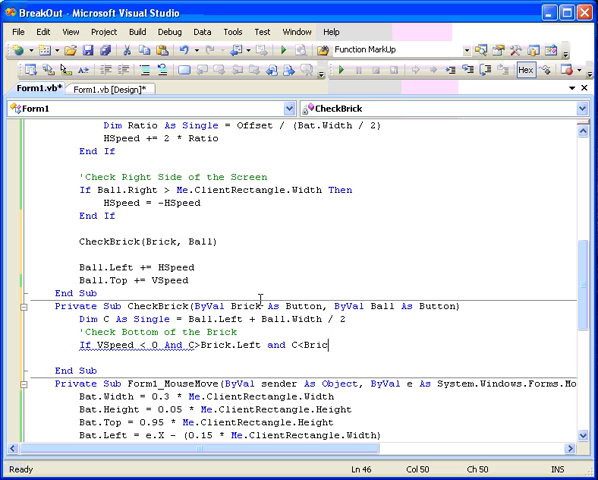
{"action": "type", "text": "k.right"}
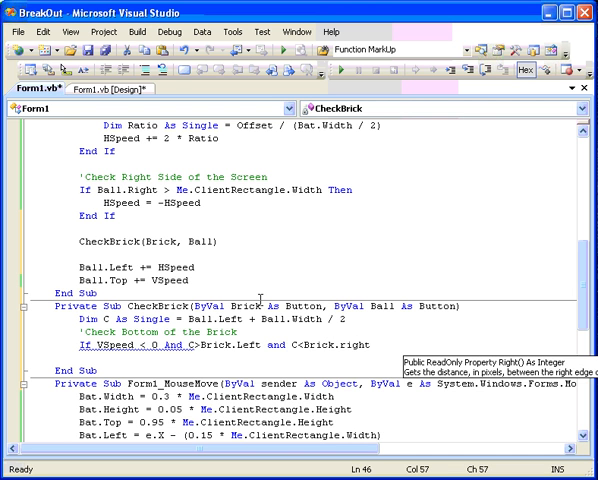
{"action": "type", "text": " and _"}
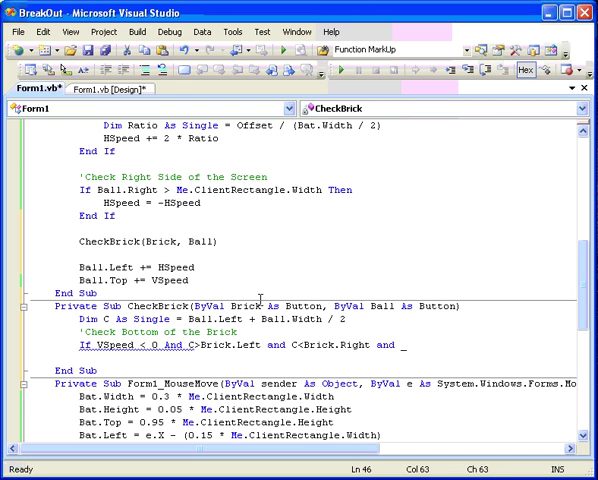
{"action": "key", "text": "Return"}
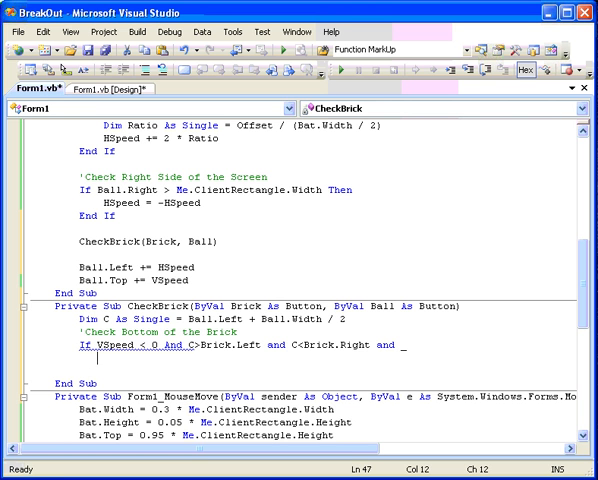
{"action": "key", "text": "Home"}
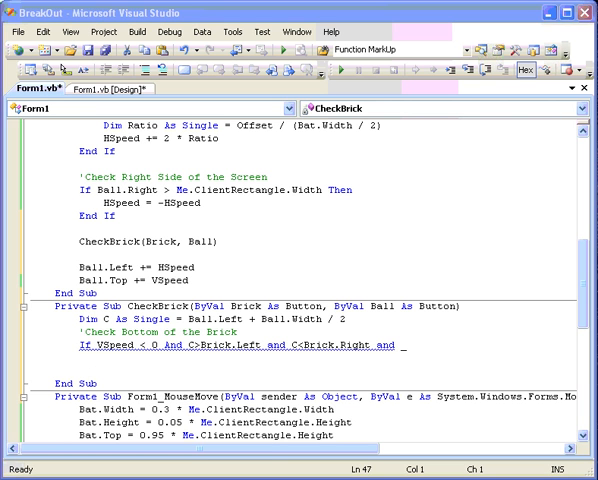
{"action": "key", "text": "alt+Tab"}
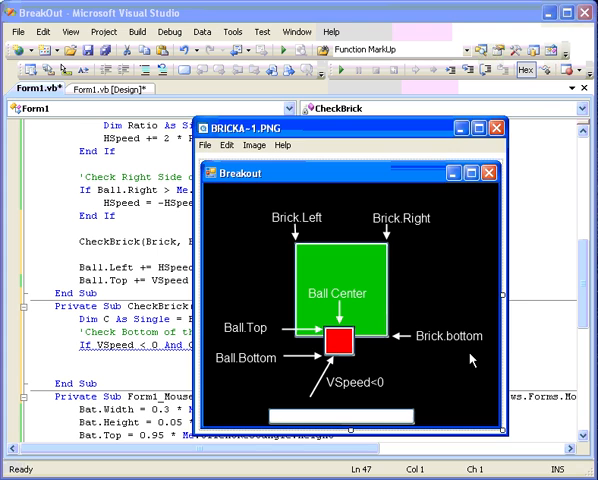
{"action": "left_click", "coordinate": [521, 346]}
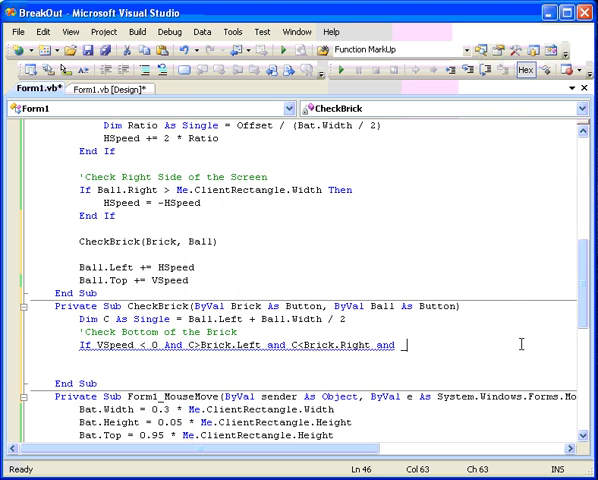
Finish the If with Ball.Top<Brick.Bottom And Ball.Bottom>Brick.Bottom Then and set VSpeed = -VSpeed
{"action": "key", "text": "Return"}
{"action": "type", "text": "Ball.T"}
{"action": "type", "text": "op<"}
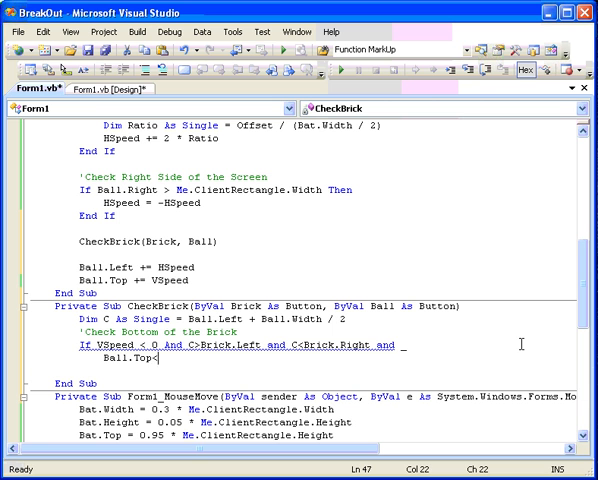
{"action": "type", "text": "Brick"}
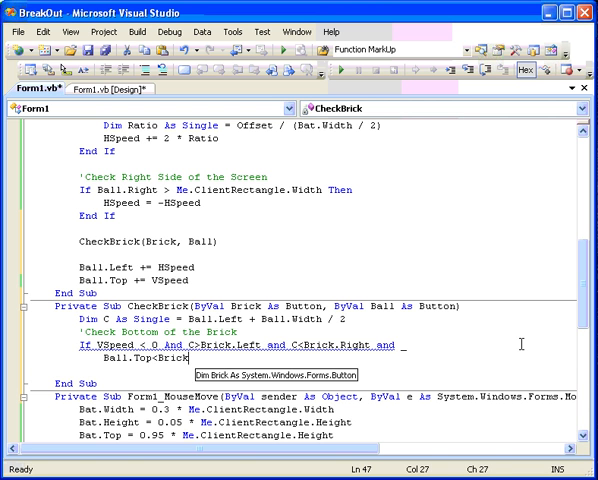
{"action": "type", "text": ".Bottom "}
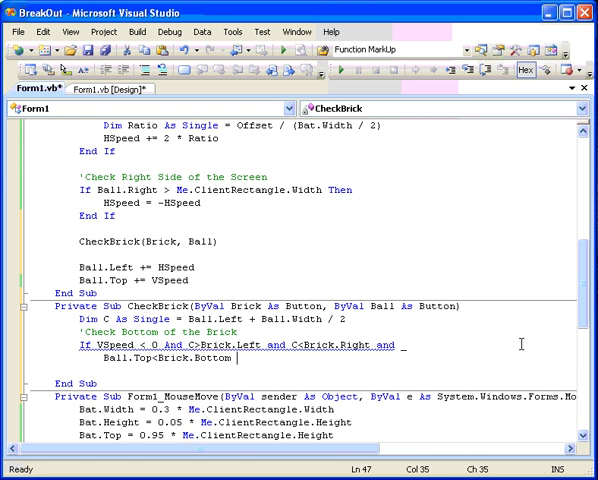
{"action": "type", "text": "and Ball"}
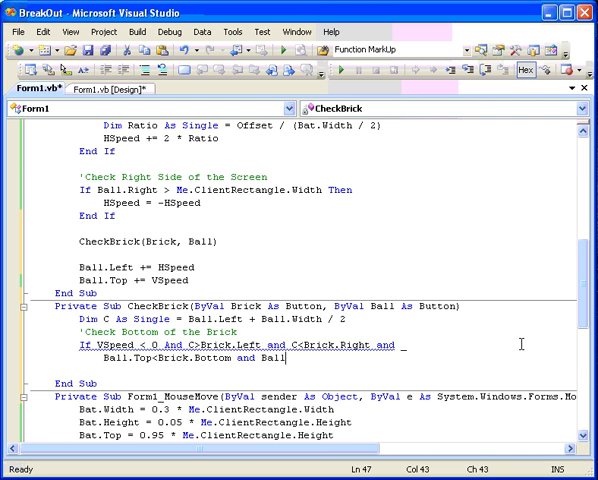
{"action": "type", "text": ".Bottom"}
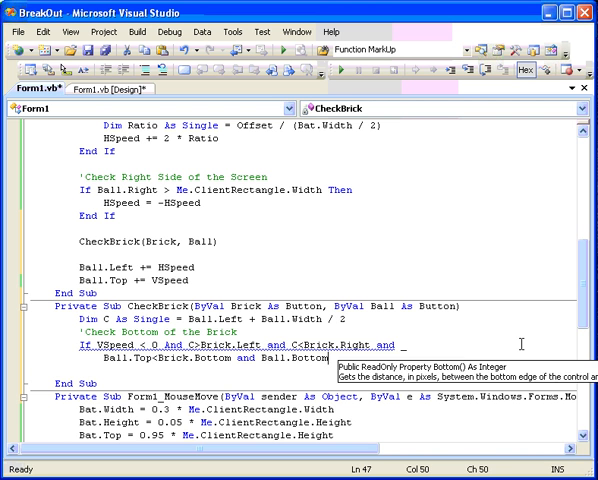
{"action": "type", "text": ">Brick"}
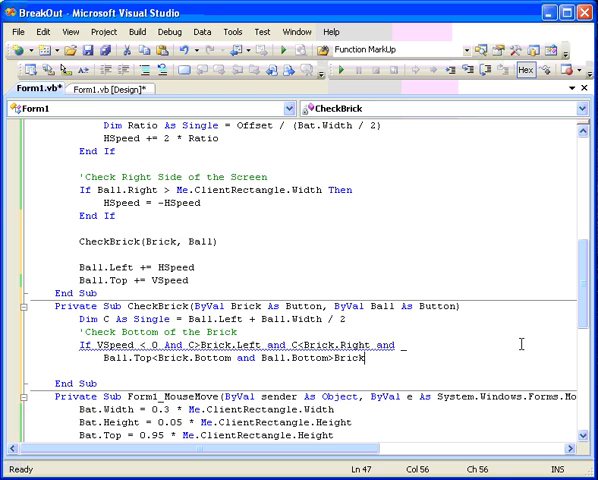
{"action": "type", "text": ".Bottom the"}
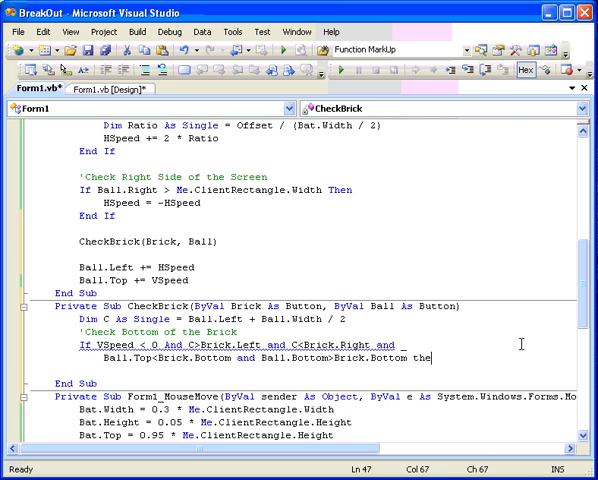
{"action": "type", "text": "n"}
{"action": "key", "text": "Return"}
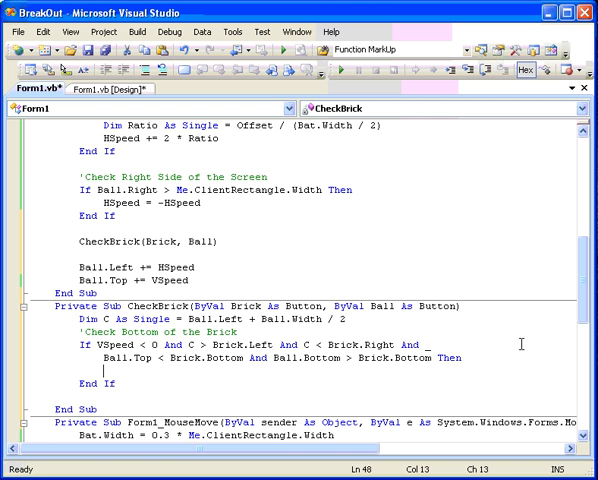
{"action": "type", "text": "VSpeed "}
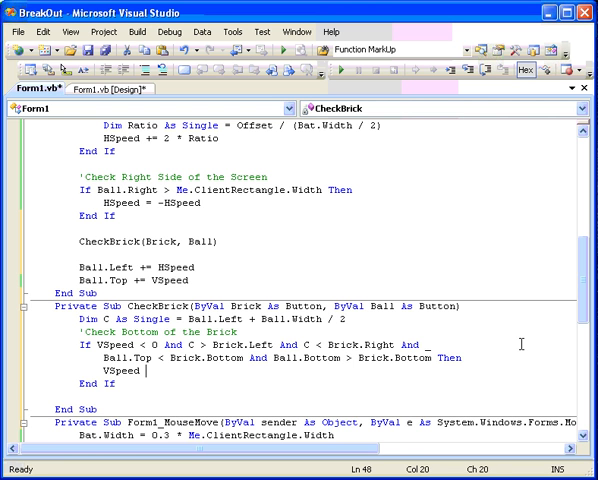
{"action": "type", "text": "= - VSp"}
{"action": "type", "text": "eed"}
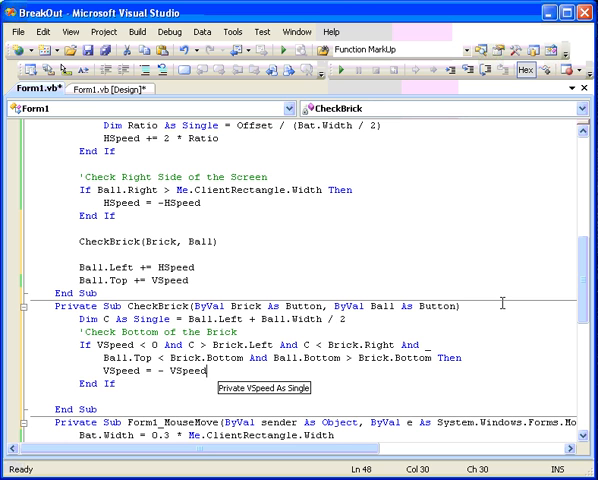
{"action": "left_click", "coordinate": [502, 296]}
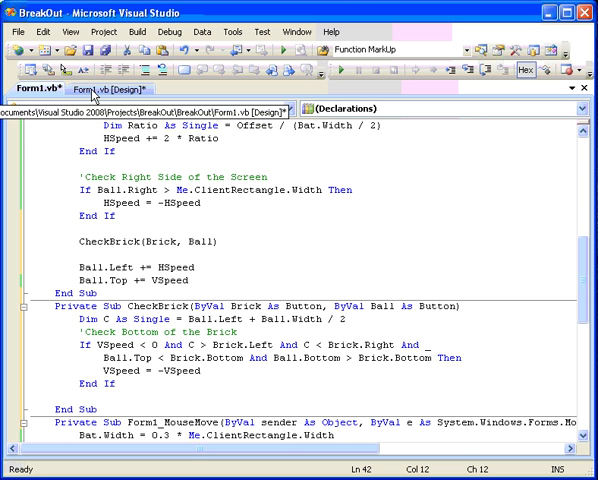
{"action": "left_click", "coordinate": [105, 228]}
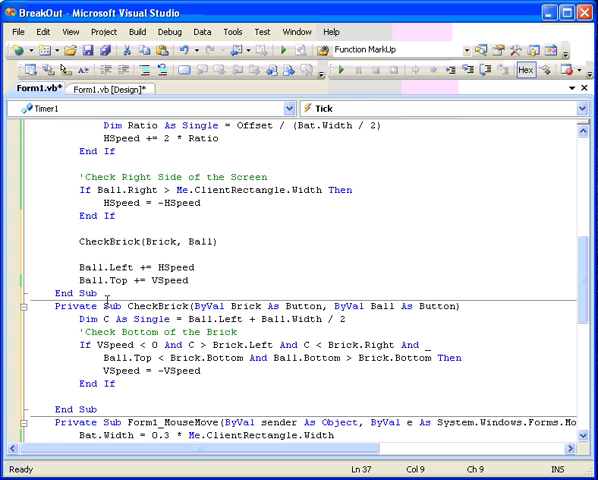
{"action": "left_click", "coordinate": [100, 88]}
Move the red ball slightly higher, then test-run the game to the 'You lose' message and close it
{"action": "left_click_drag", "start_coordinate": [156, 326], "coordinate": [142, 314]}
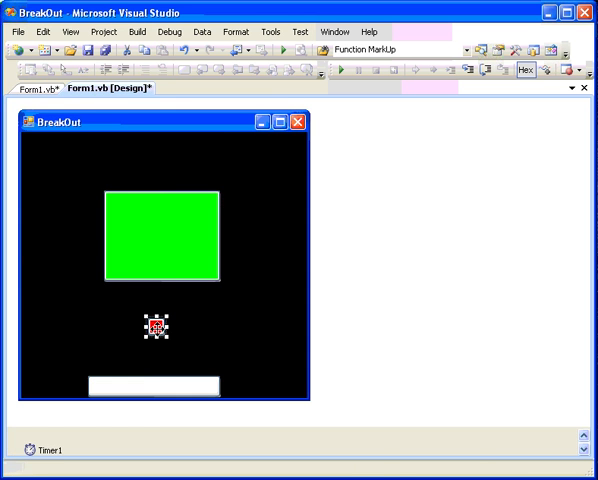
{"action": "left_click", "coordinate": [36, 89]}
{"action": "left_click_drag", "start_coordinate": [583, 275], "coordinate": [585, 163]}
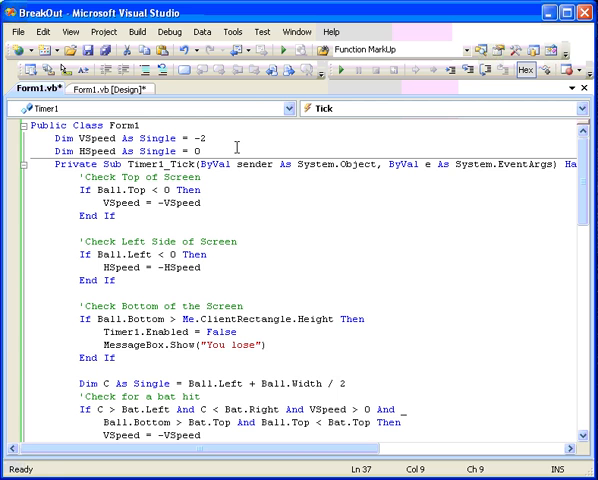
{"action": "left_click", "coordinate": [283, 49]}
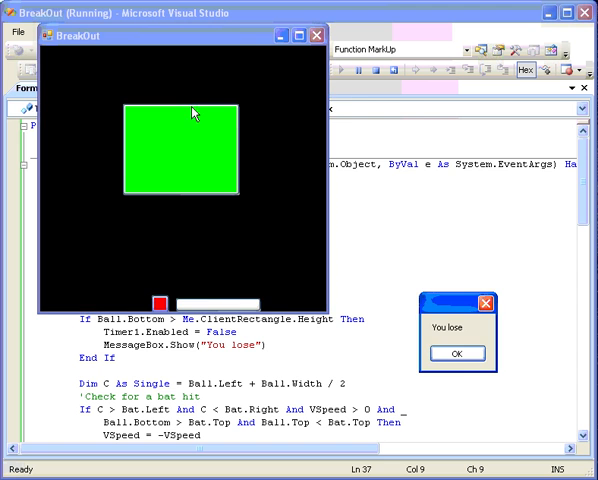
{"action": "left_click", "coordinate": [455, 354]}
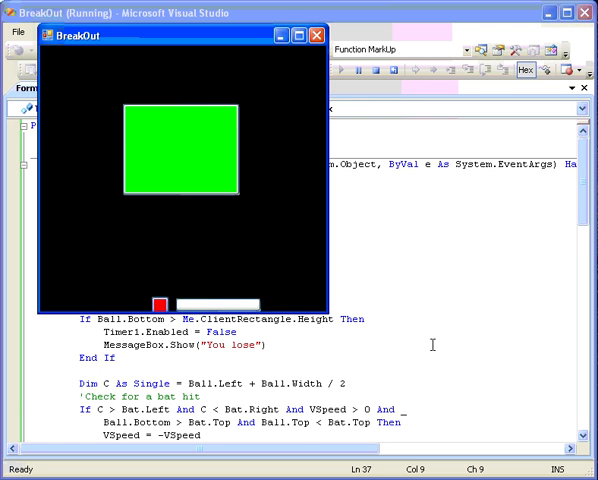
{"action": "left_click", "coordinate": [316, 36]}
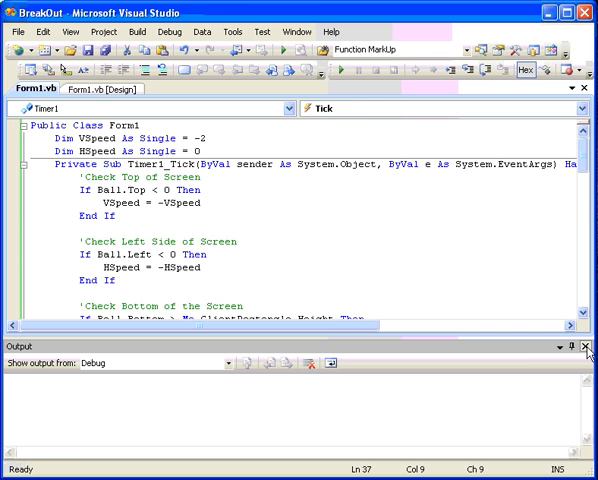
{"action": "left_click", "coordinate": [586, 346]}
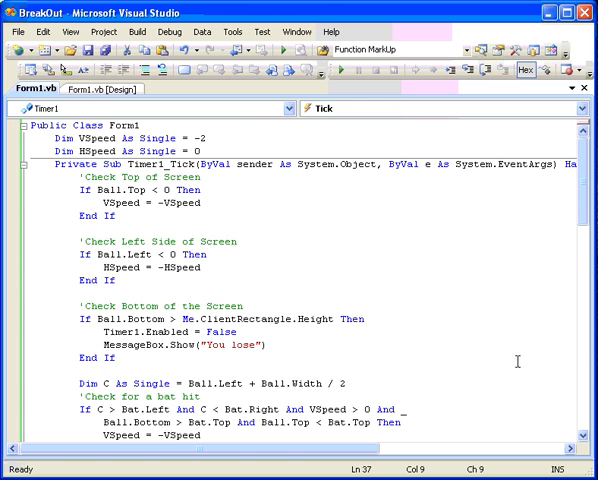
{"action": "mouse_move", "coordinate": [586, 200]}
{"action": "left_mouse_down"}
{"action": "mouse_move", "coordinate": [588, 345]}
{"action": "mouse_move", "coordinate": [583, 327]}
{"action": "left_mouse_up"}
Add a 'Check Top of the Brick comment after the bottom-edge End If
{"action": "left_click", "coordinate": [171, 303]}
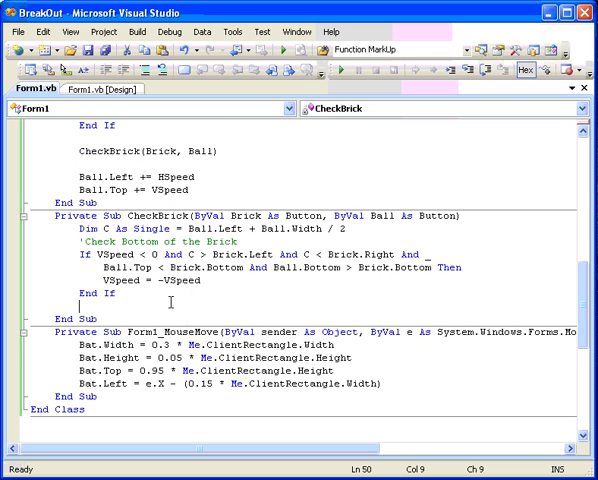
{"action": "key", "text": "Up"}
{"action": "key", "text": "End"}
{"action": "key", "text": "Return"}
{"action": "key", "text": "Down"}
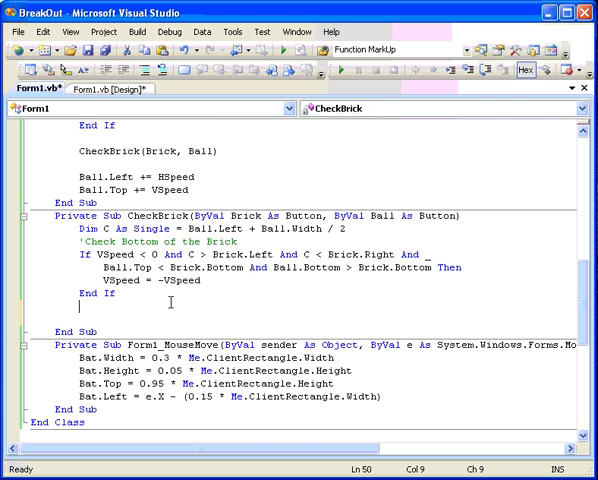
{"action": "type", "text": "'Check "}
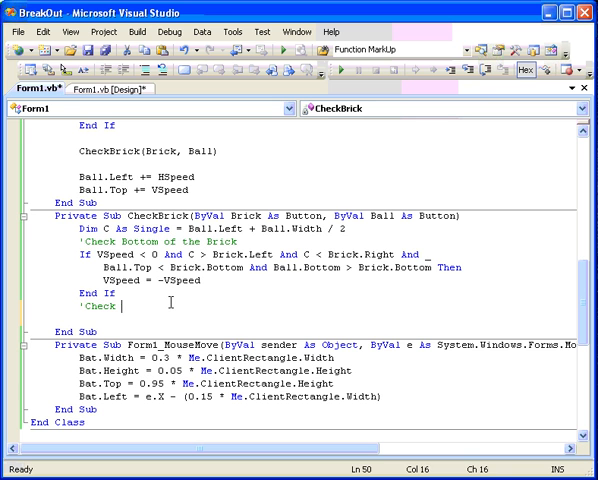
{"action": "type", "text": "Top of "}
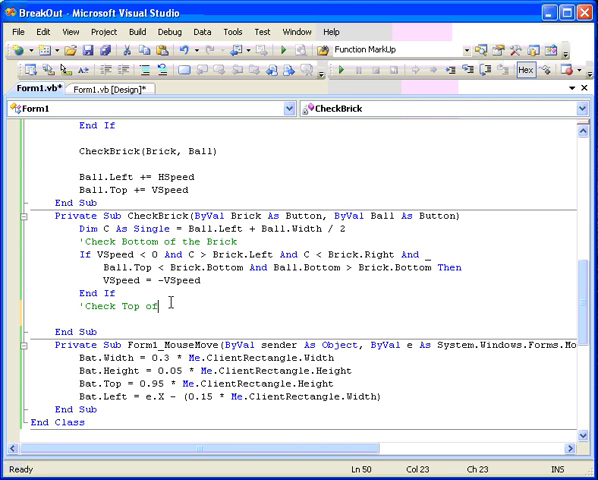
{"action": "type", "text": "the Brick"}
{"action": "key", "text": "Return"}
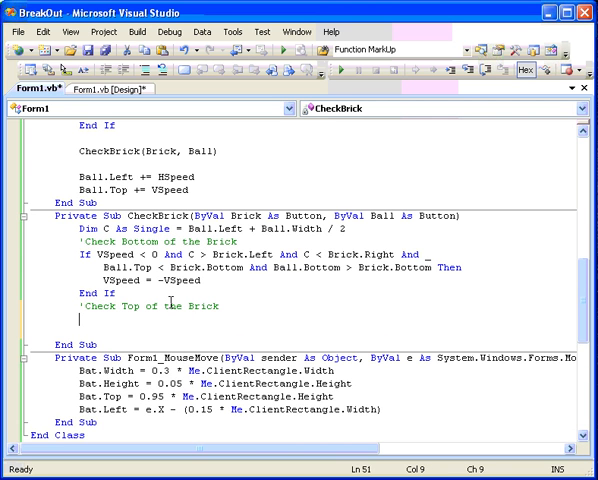
{"action": "type", "text": "i"}
{"action": "key", "text": "BackSpace"}
Copy the bottom-edge If...End If block, paste it under the new comment and show the collision diagram
{"action": "key", "text": "Home"}
{"action": "key", "text": "shift+Down"}
{"action": "key", "text": "shift+Down"}
{"action": "key", "text": "shift+Down"}
{"action": "key", "text": "shift+Down"}
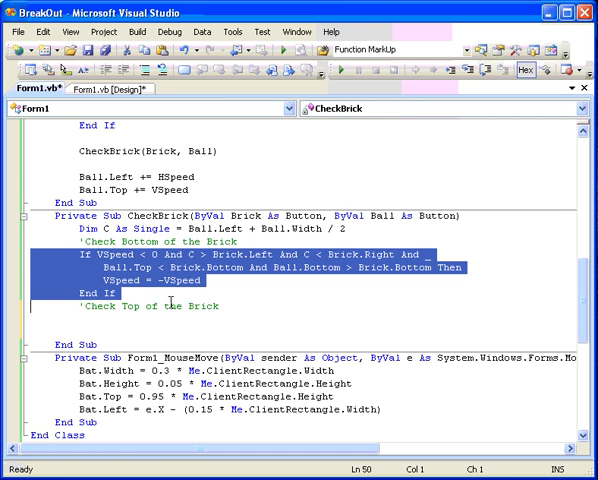
{"action": "key", "text": "ctrl+c"}
{"action": "key", "text": "Down"}
{"action": "key", "text": "ctrl+b"}
{"action": "key", "text": "Escape"}
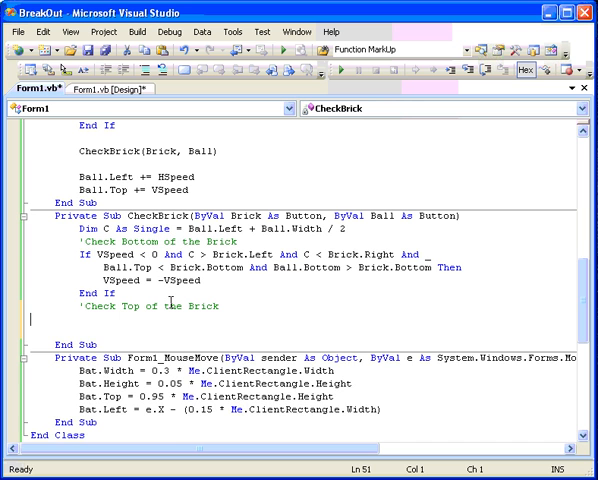
{"action": "key", "text": "ctrl+v"}
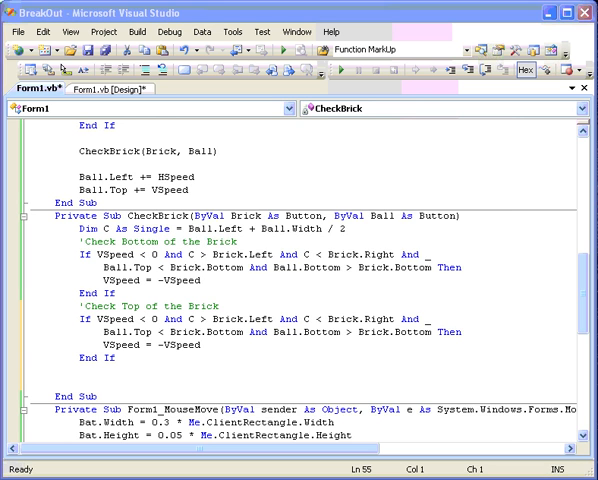
{"action": "key", "text": "alt+Tab"}
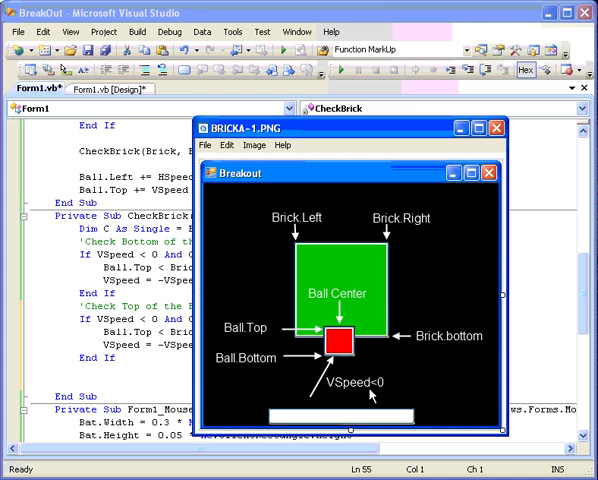
Dismiss the diagram and change the pasted block's VSpeed test to > 0
{"action": "left_click", "coordinate": [176, 333]}
{"action": "left_click", "coordinate": [150, 319]}
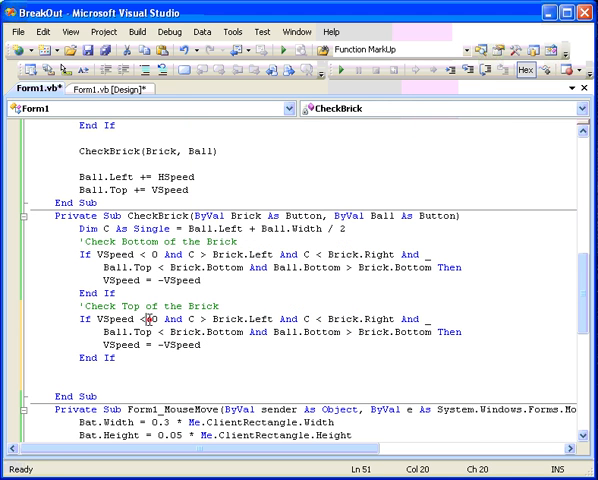
{"action": "type", "text": ">"}
{"action": "left_click", "coordinate": [394, 319]}
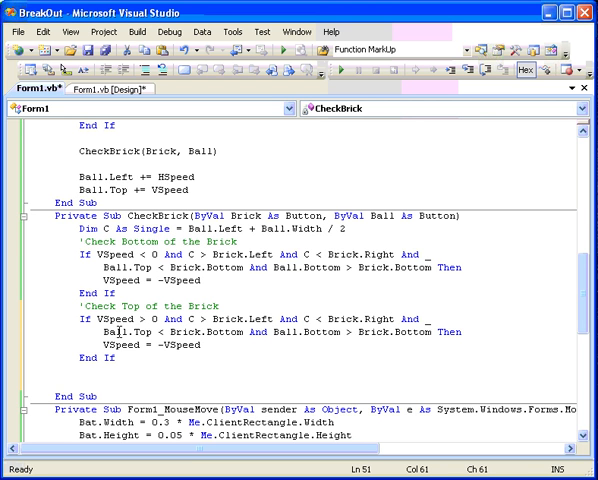
Rewrite the first ball comparison as Ball.Bottom > Brick.Top
{"action": "left_click", "coordinate": [119, 332]}
{"action": "key", "text": "Delete"}
{"action": "key", "text": "Delete"}
{"action": "key", "text": "Delete"}
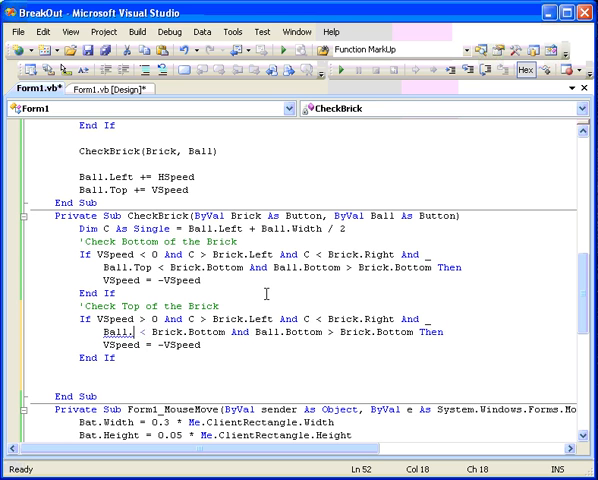
{"action": "type", "text": "H"}
{"action": "key", "text": "BackSpace"}
{"action": "type", "text": "Ball"}
{"action": "key", "text": "BackSpace"}
{"action": "key", "text": "BackSpace"}
{"action": "key", "text": "BackSpace"}
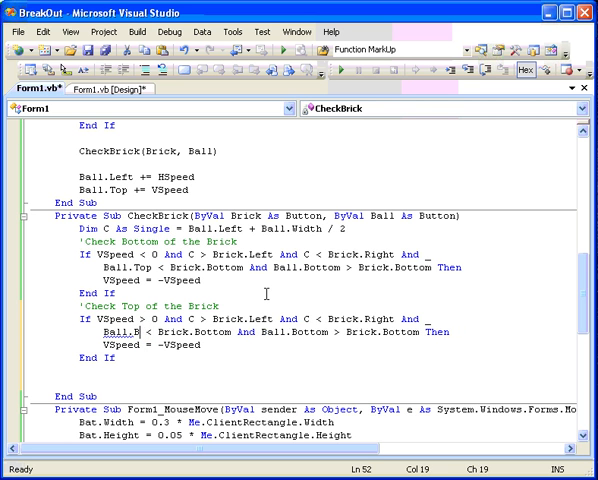
{"action": "type", "text": "ottom"}
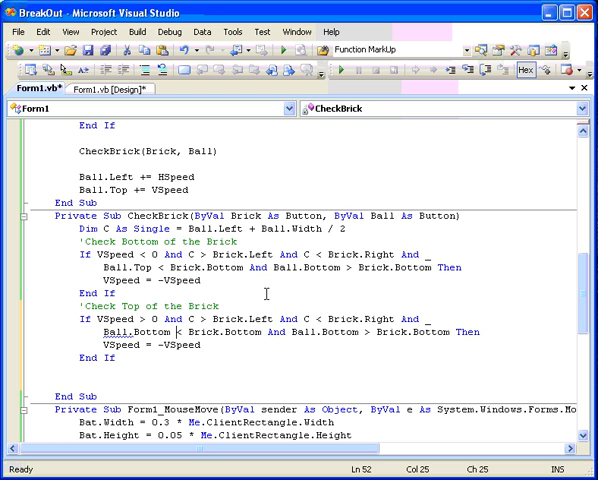
{"action": "key", "text": "BackSpace"}
{"action": "type", "text": ">"}
{"action": "key", "text": "Right"}
{"action": "key", "text": "Right"}
{"action": "key", "text": "Right"}
{"action": "key", "text": "Right"}
{"action": "key", "text": "Delete"}
{"action": "key", "text": "Delete"}
{"action": "key", "text": "Delete"}
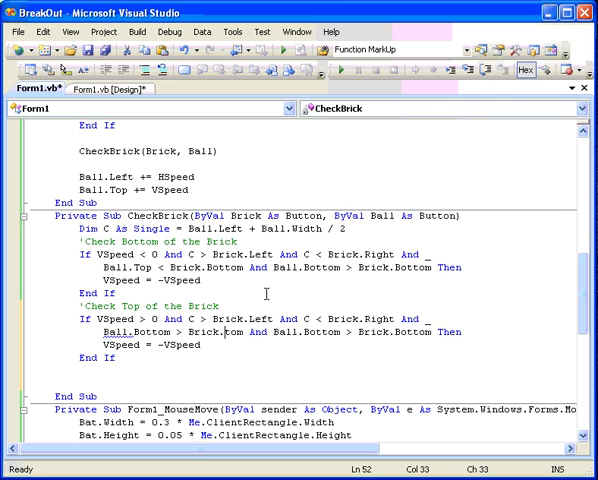
{"action": "key", "text": "Delete"}
{"action": "key", "text": "Delete"}
{"action": "key", "text": "Delete"}
{"action": "type", "text": "Top"}
Rewrite the second ball comparison as Ball.Top < Brick.Top
{"action": "key", "text": "Right"}
{"action": "key", "text": "Right"}
{"action": "key", "text": "Right"}
{"action": "key", "text": "Right"}
{"action": "key", "text": "Delete"}
{"action": "key", "text": "Delete"}
{"action": "key", "text": "Delete"}
{"action": "key", "text": "Delete"}
{"action": "key", "text": "Delete"}
{"action": "key", "text": "Delete"}
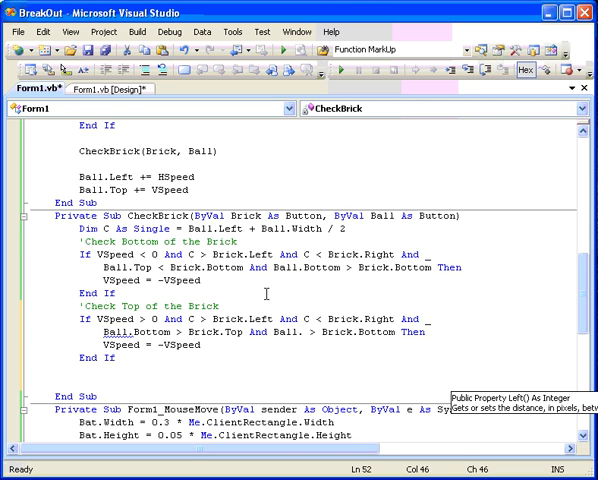
{"action": "type", "text": "Top"}
{"action": "key", "text": "Right"}
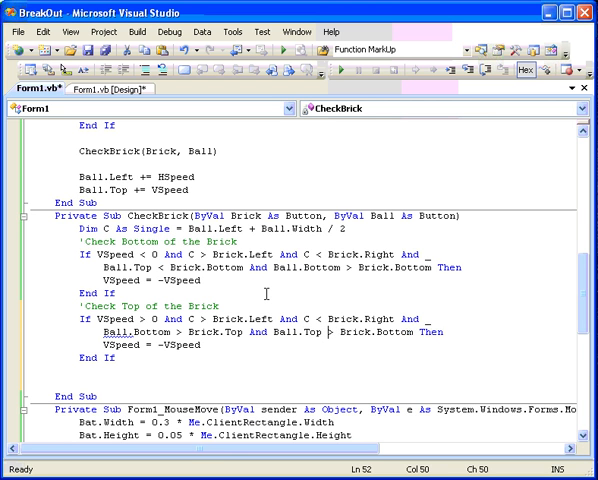
{"action": "type", "text": "<"}
{"action": "key", "text": "Right"}
{"action": "key", "text": "ctrl+Right"}
{"action": "key", "text": "ctrl+shift+Right"}
{"action": "type", "text": "Top"}
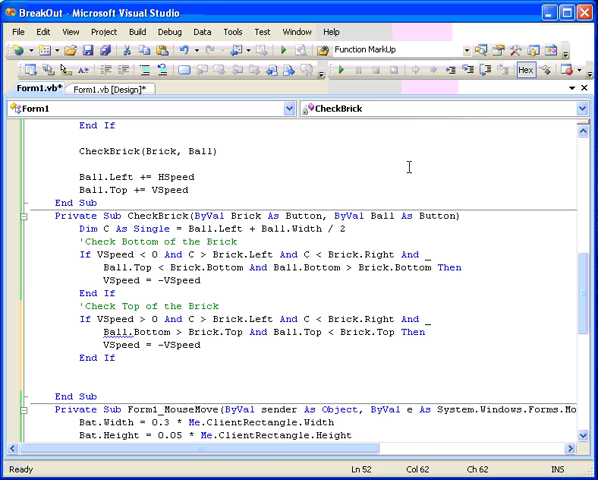
{"action": "double_click", "coordinate": [270, 371]}
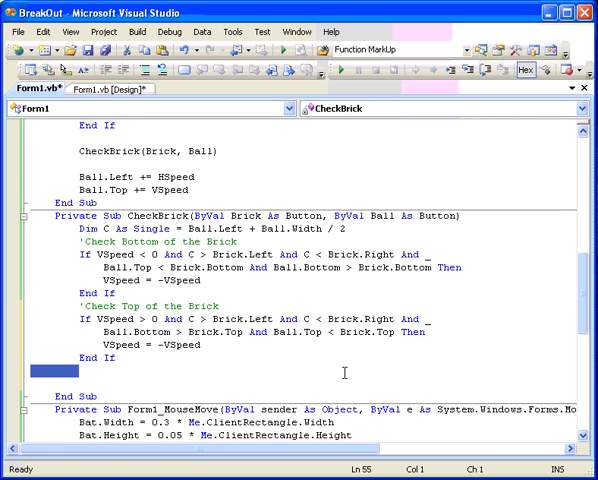
Reposition the red ball above the green brick in the form designer
{"action": "left_click", "coordinate": [108, 89]}
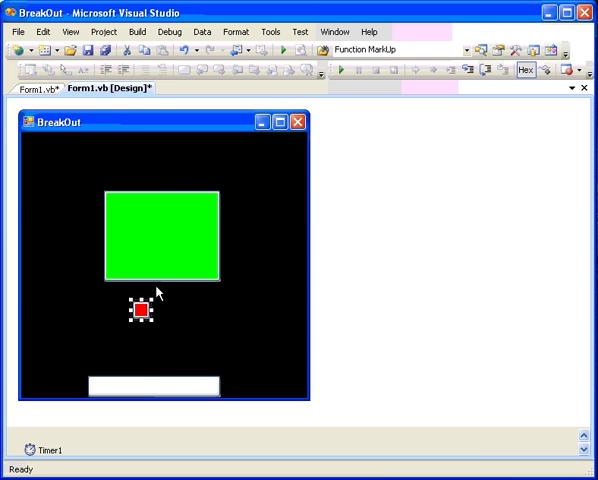
{"action": "left_click_drag", "start_coordinate": [141, 310], "coordinate": [146, 177]}
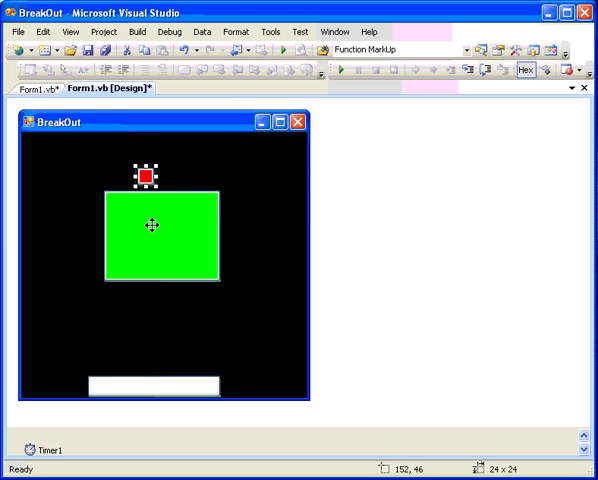
{"action": "left_click_drag", "start_coordinate": [152, 225], "coordinate": [153, 260]}
{"action": "left_click_drag", "start_coordinate": [146, 176], "coordinate": [142, 193]}
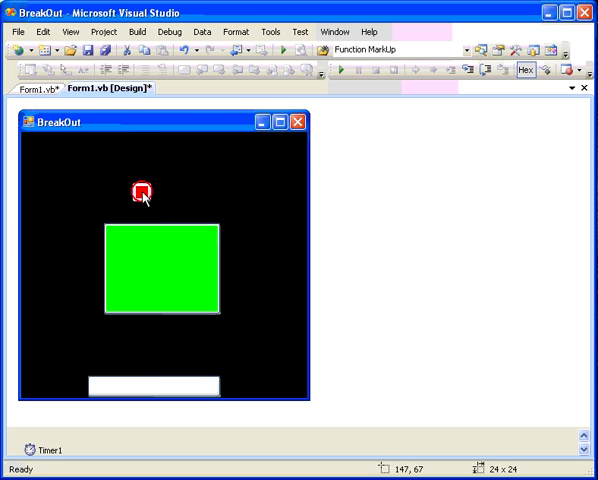
Change VSpeed's starting value from -2 to 2 and launch a test run
{"action": "left_click", "coordinate": [38, 89]}
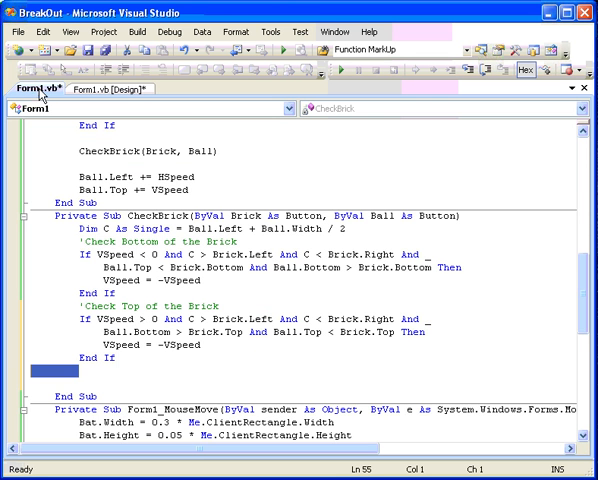
{"action": "left_click_drag", "start_coordinate": [584, 290], "coordinate": [586, 163]}
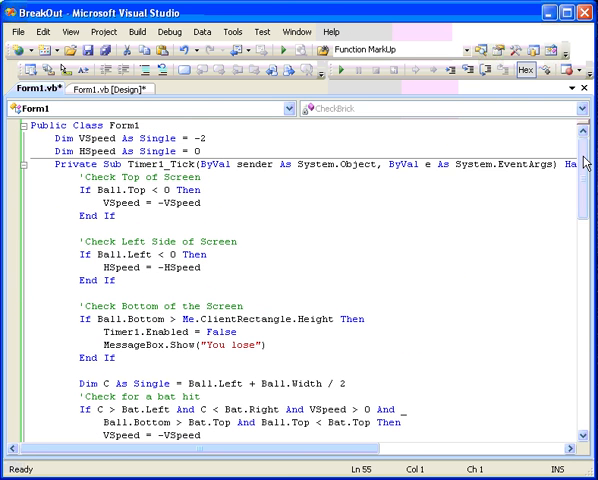
{"action": "left_click", "coordinate": [219, 140]}
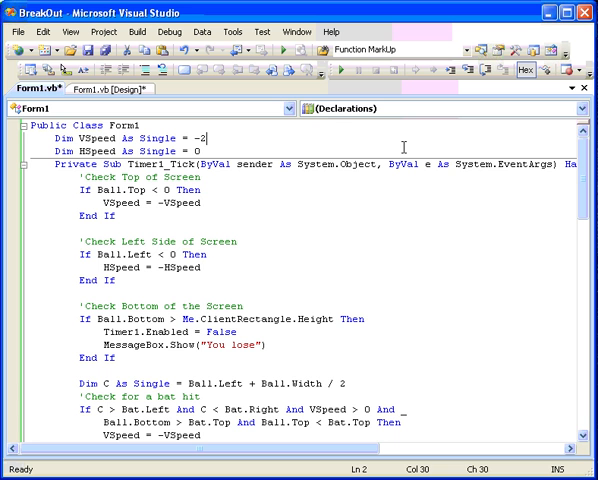
{"action": "key", "text": "BackSpace"}
{"action": "key", "text": "BackSpace"}
{"action": "key", "text": "Down"}
{"action": "left_click", "coordinate": [340, 69]}
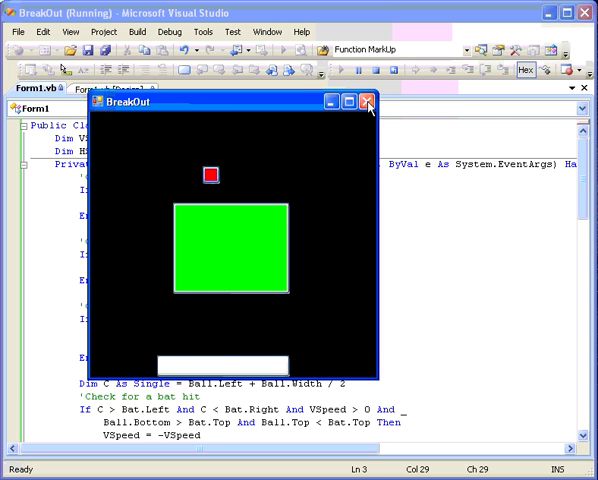
Close the running BreakOut game and dismiss the build Output pane
{"action": "left_click", "coordinate": [368, 104]}
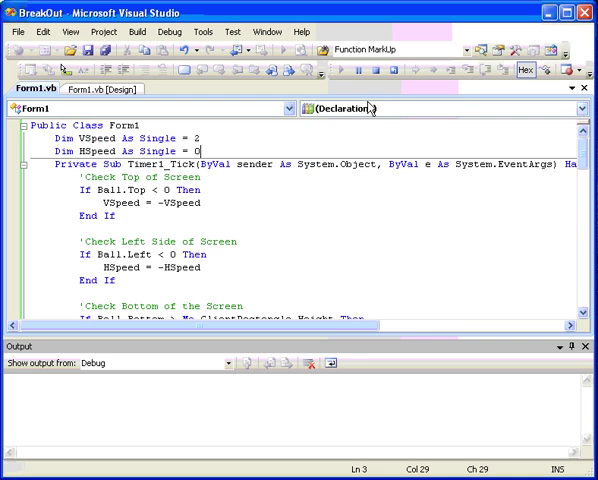
{"action": "left_click", "coordinate": [584, 346]}
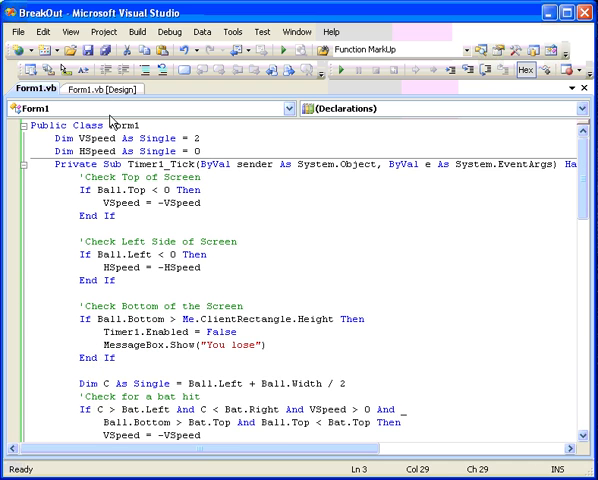
{"action": "left_click_drag", "start_coordinate": [584, 205], "coordinate": [584, 318]}
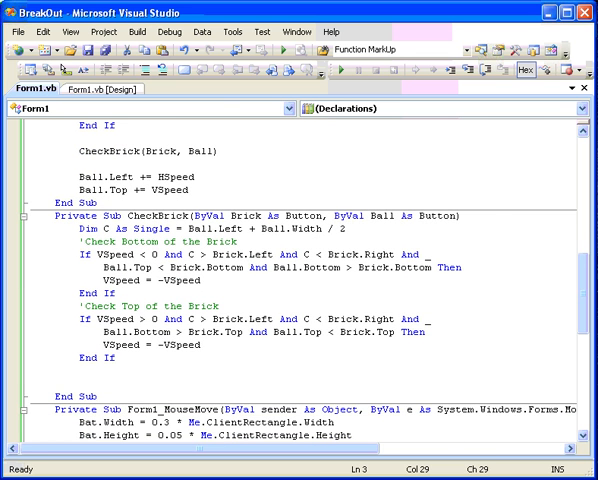
{"action": "left_click_drag", "start_coordinate": [250, 420], "coordinate": [390, 122]}
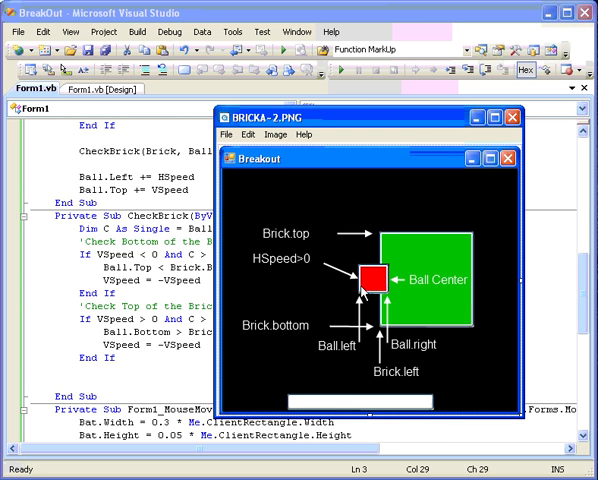
{"action": "left_click", "coordinate": [136, 371]}
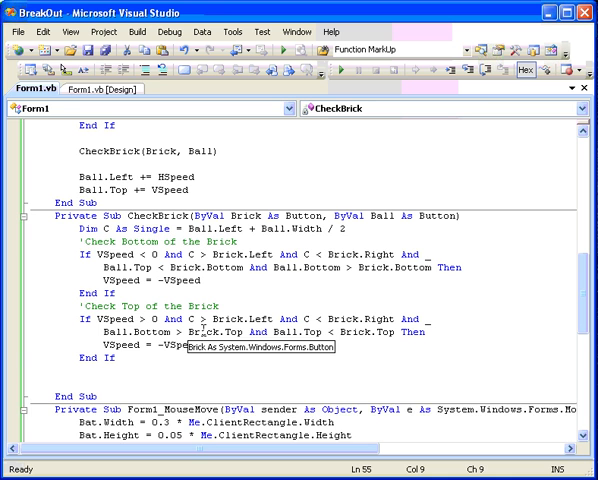
Add C = Ball.Top + Ball.Height / 2 and a 'Check Left Side of the Brick' comment in CheckBrick
{"action": "key", "text": "Return"}
{"action": "type", "text": "C = "}
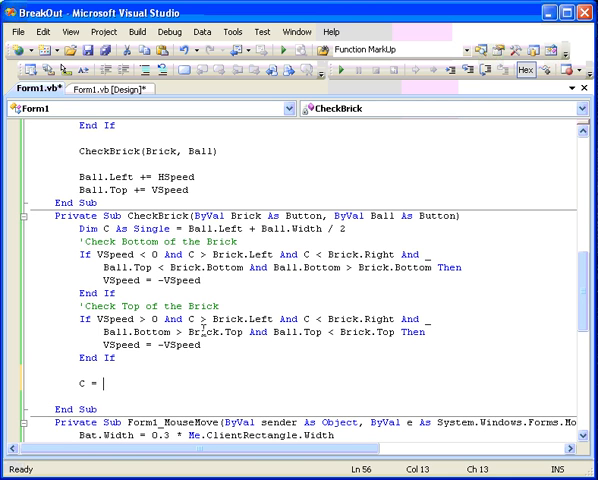
{"action": "type", "text": "Ball"}
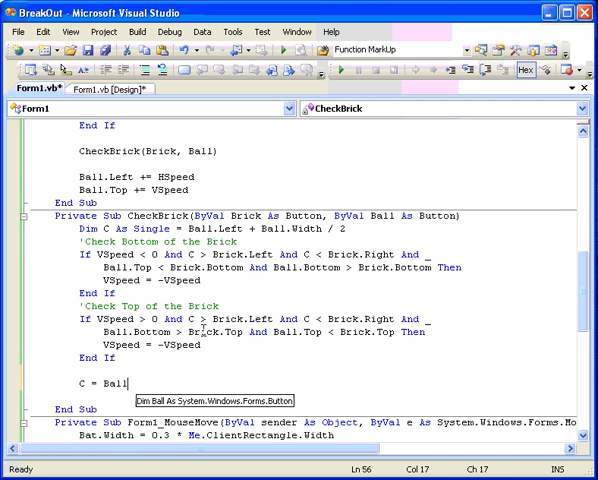
{"action": "type", "text": ".top + ball"}
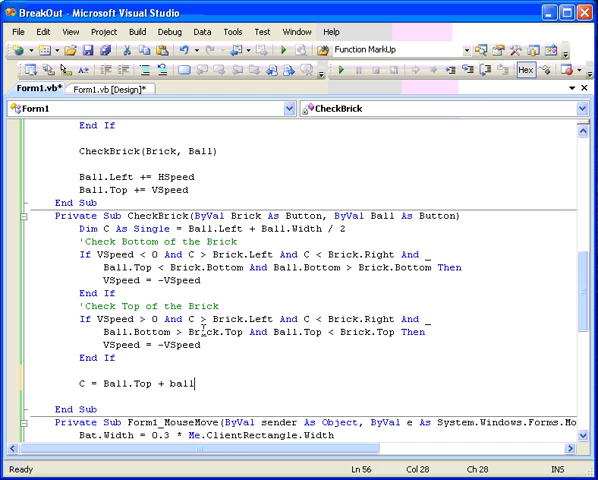
{"action": "type", "text": ".height/2"}
{"action": "key", "text": "Return"}
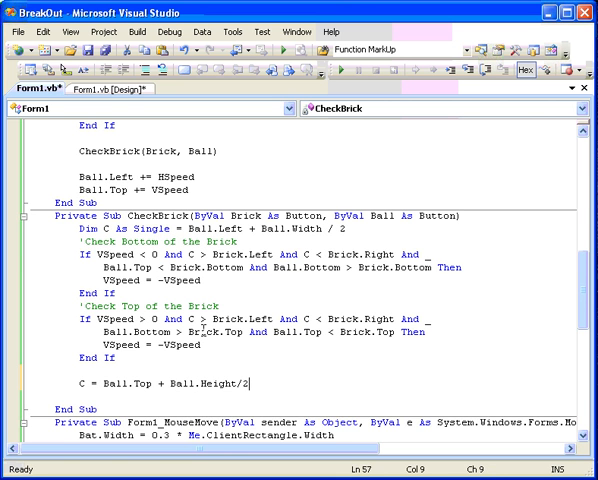
{"action": "type", "text": "'Ch"}
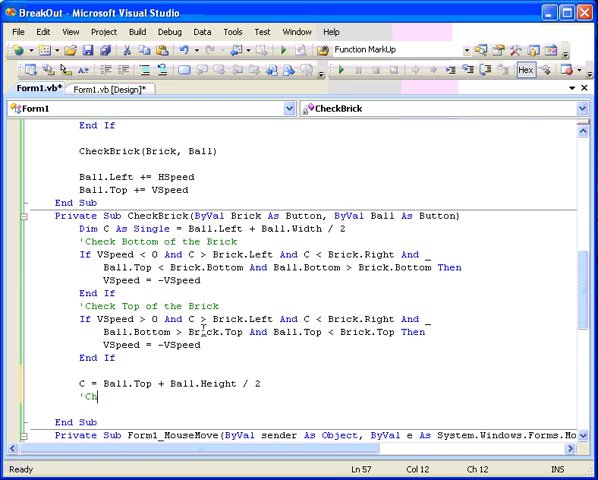
{"action": "type", "text": "eck"}
{"action": "type", "text": " Left S"}
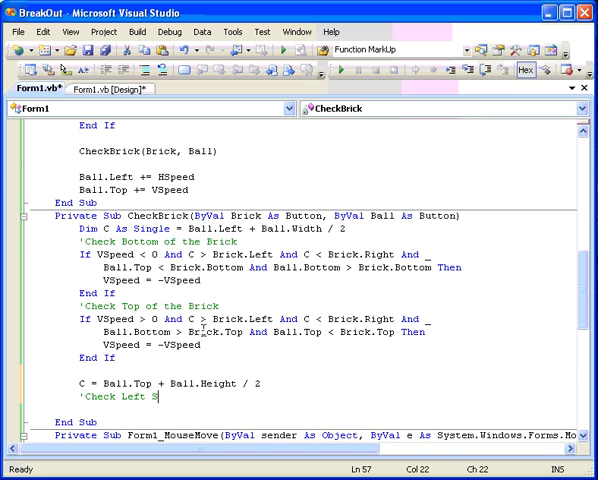
{"action": "type", "text": "ide of the Brick"}
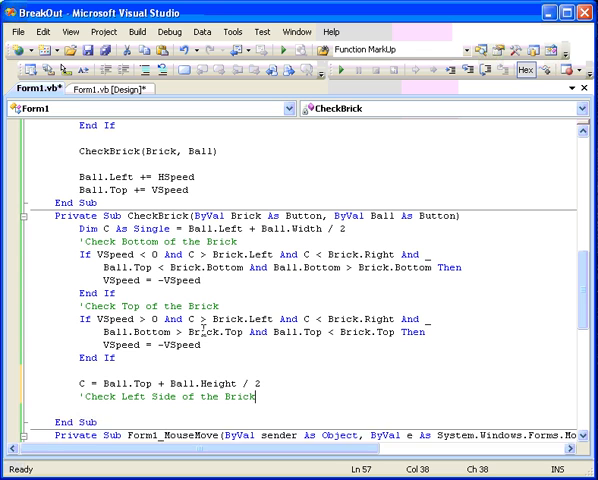
{"action": "key", "text": "Return"}
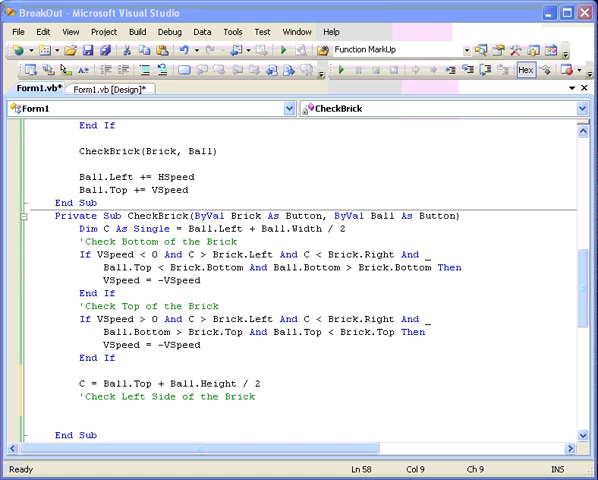
Consult the left-side collision diagram and position the cursor below the comment
{"action": "key", "text": "alt+Tab"}
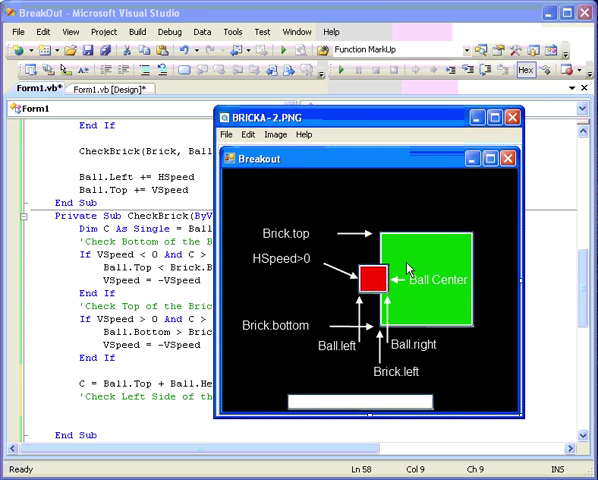
{"action": "left_click_drag", "start_coordinate": [372, 119], "coordinate": [359, 113]}
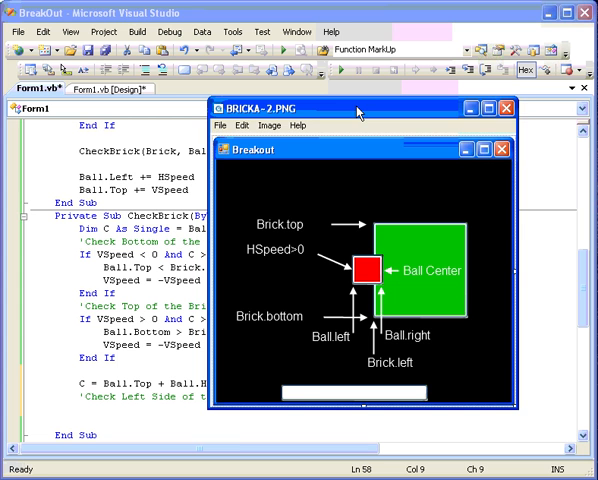
{"action": "key", "text": "alt+Tab"}
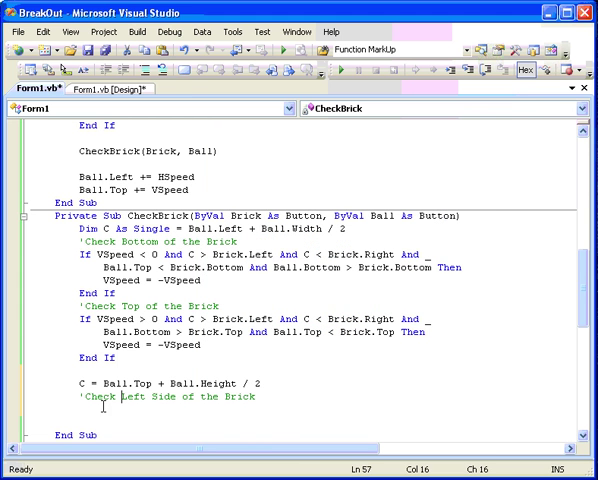
{"action": "left_click", "coordinate": [104, 417]}
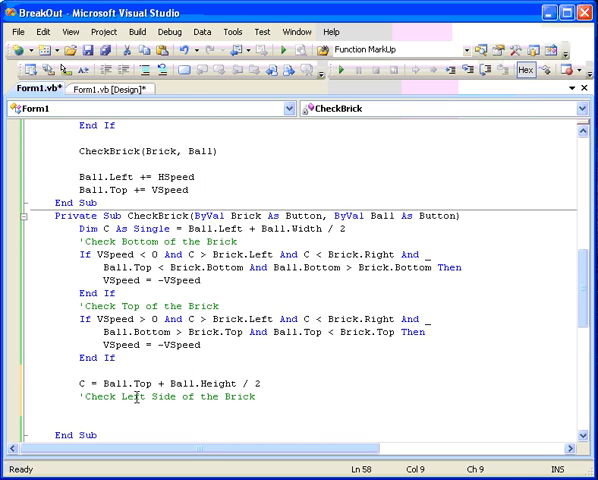
{"action": "type", "text": "If Hspeed"}
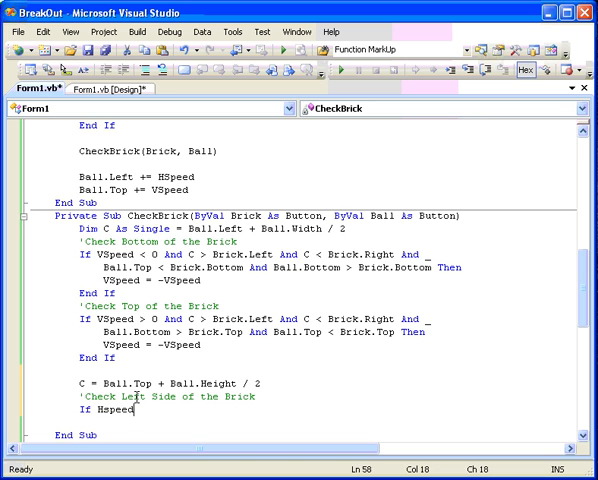
{"action": "type", "text": ">0 and"}
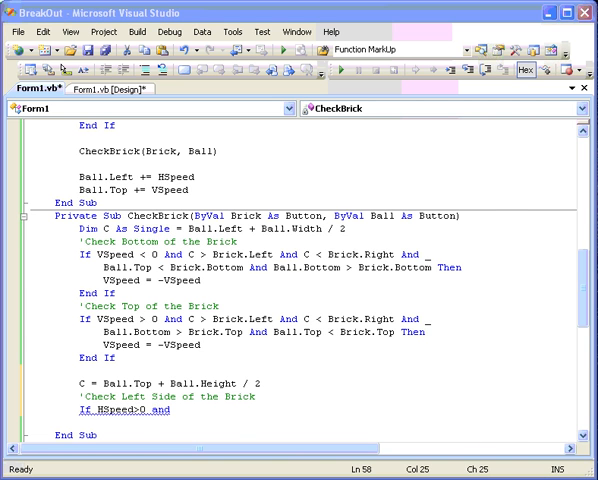
Write 'If HSpeed>0 and C>Brick.Top and C<Brick.Bottom and _' continued onto a new line
{"action": "key", "text": "alt+Tab"}
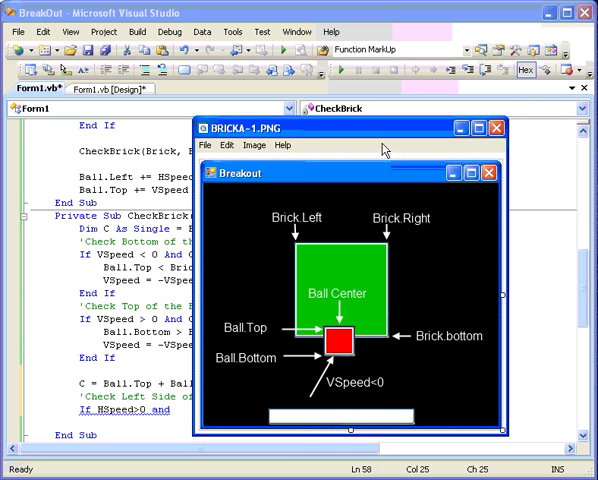
{"action": "mouse_move", "coordinate": [385, 130]}
{"action": "left_mouse_down"}
{"action": "mouse_move", "coordinate": [187, 444]}
{"action": "mouse_move", "coordinate": [150, 478]}
{"action": "left_mouse_up"}
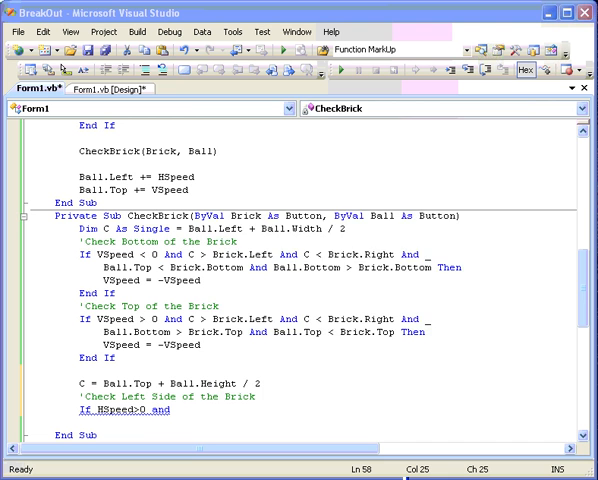
{"action": "key", "text": "alt+Tab"}
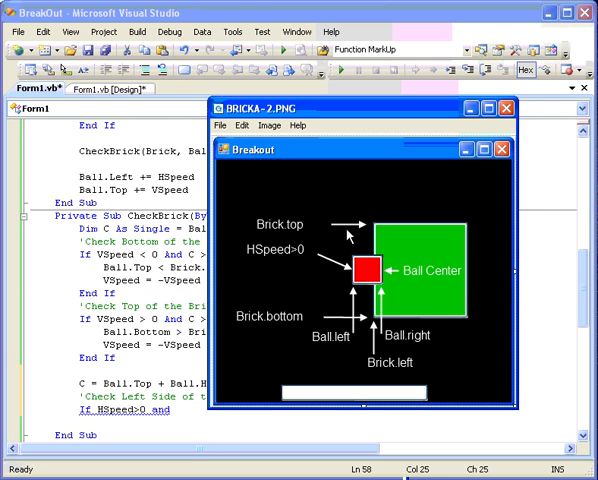
{"action": "key", "text": "alt+Tab"}
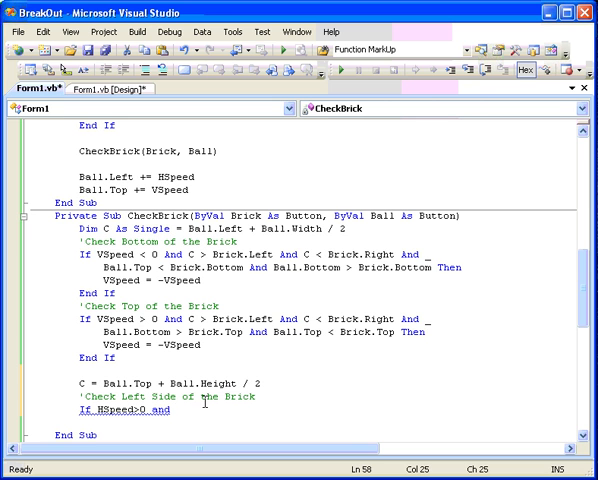
{"action": "type", "text": "C>Brick"}
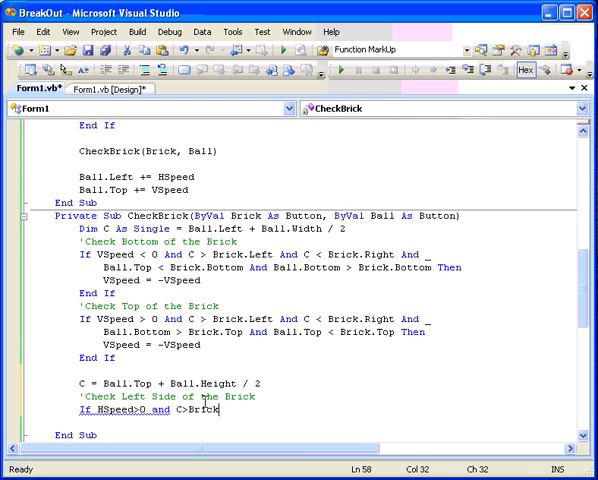
{"action": "type", "text": ".Top and C"}
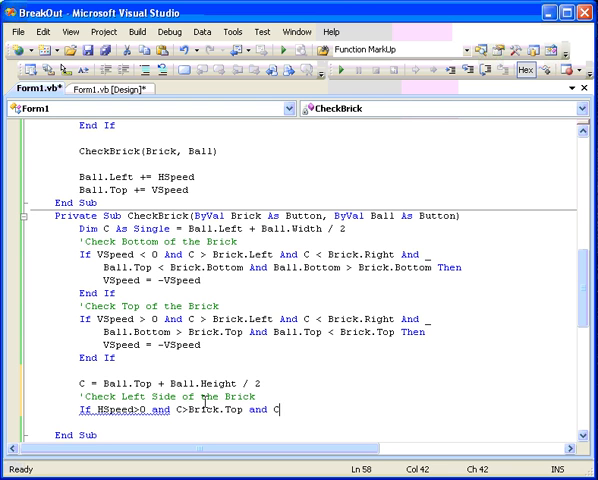
{"action": "type", "text": "<Bri"}
{"action": "type", "text": "ck.bott"}
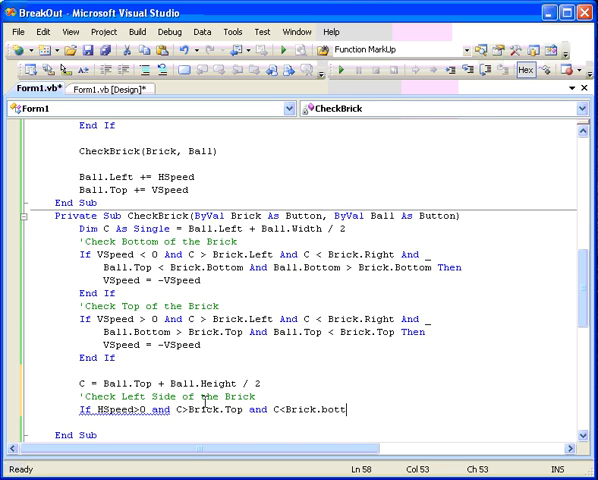
{"action": "type", "text": "om and "}
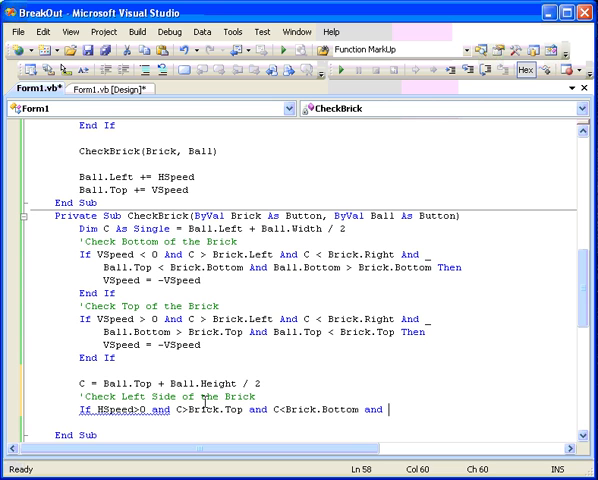
{"action": "type", "text": "_"}
{"action": "key", "text": "Return"}
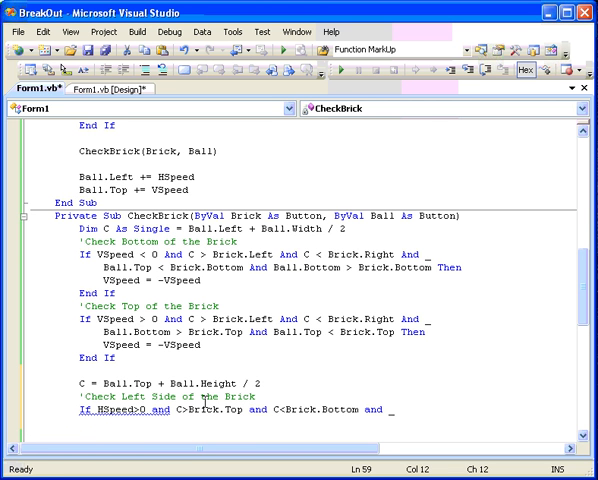
Check the brick diagram and start a continuation line for the left-side condition
{"action": "key", "text": "Home"}
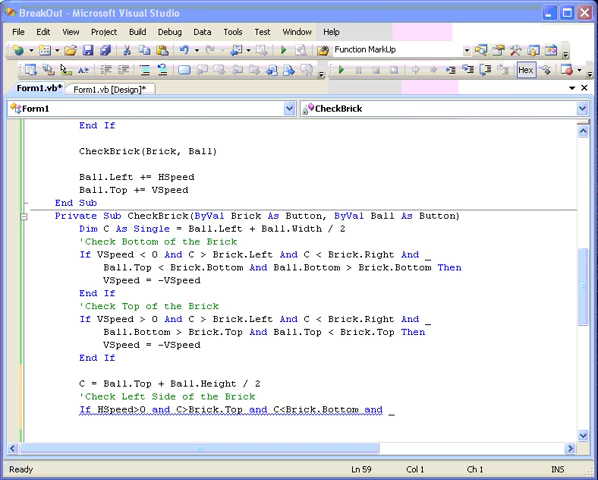
{"action": "key", "text": "alt+Tab"}
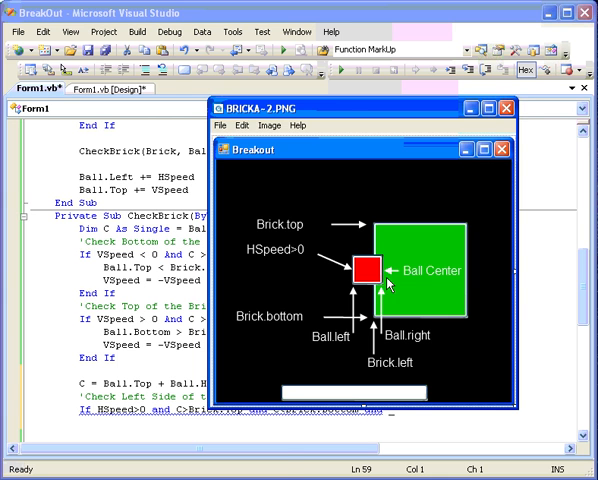
{"action": "left_click", "coordinate": [278, 432]}
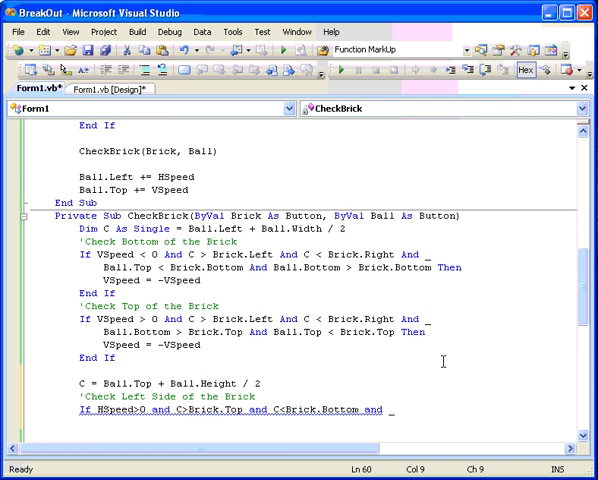
{"action": "key", "text": "Up"}
{"action": "key", "text": "Home"}
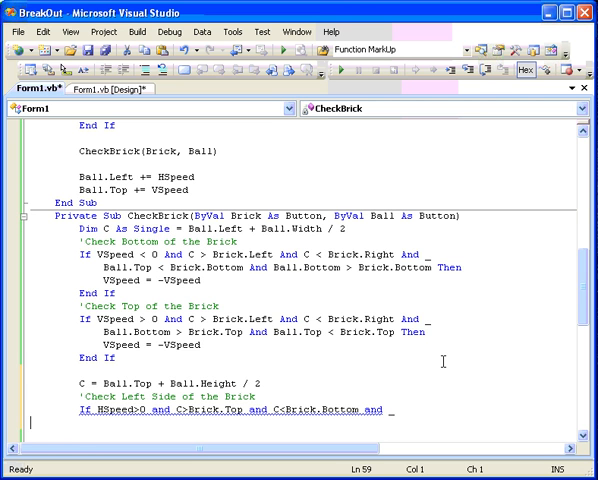
{"action": "key", "text": "Down"}
{"action": "key", "text": "Down"}
{"action": "key", "text": "Up"}
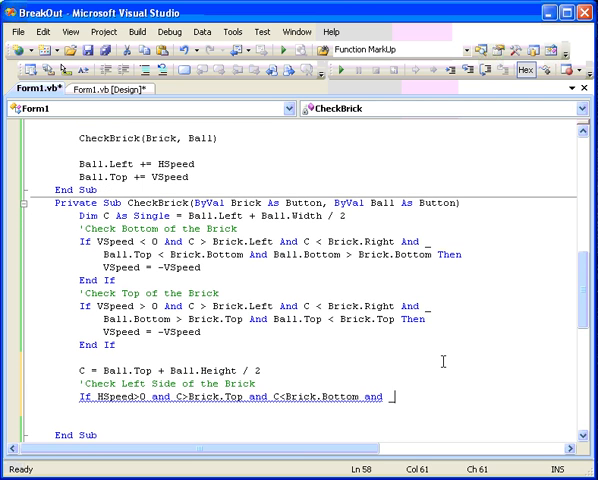
{"action": "key", "text": "Return"}
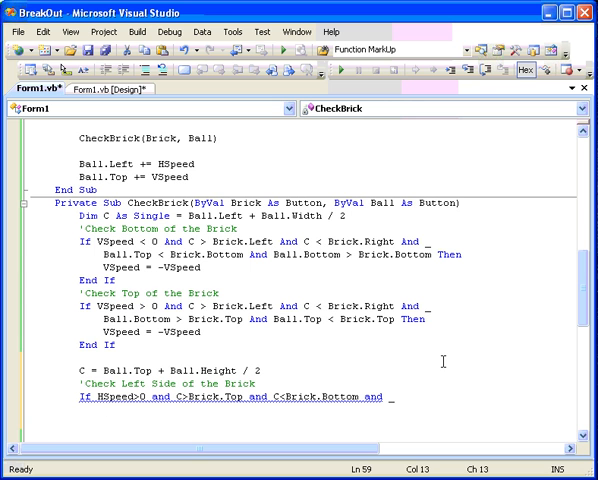
{"action": "type", "text": "Ball.right>"}
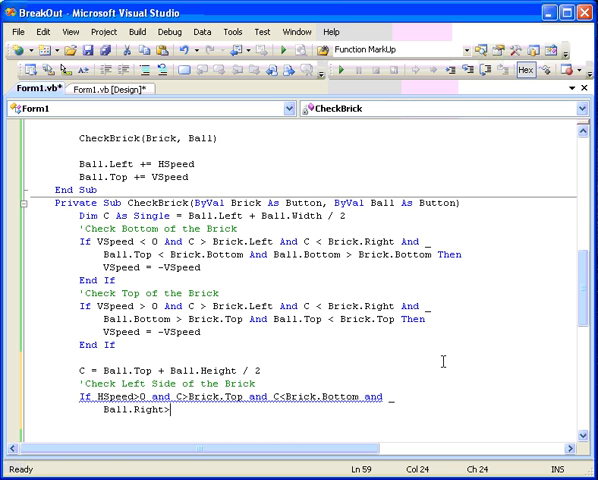
{"action": "type", "text": "Brick"}
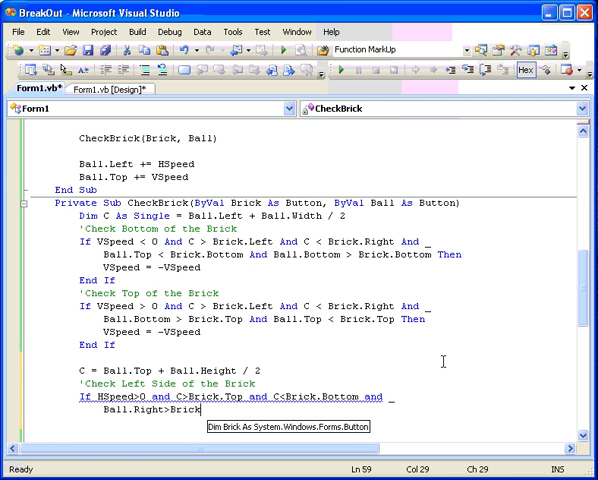
{"action": "type", "text": ".left and "}
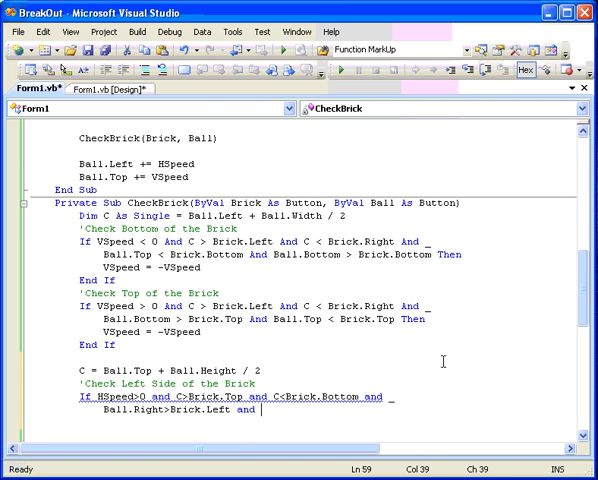
{"action": "type", "text": "Ball"}
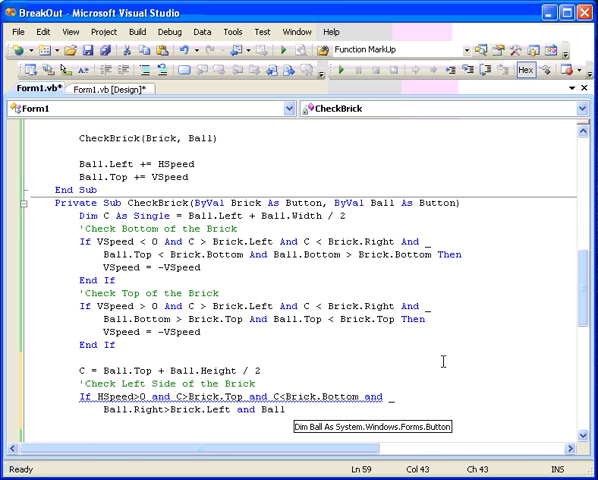
{"action": "type", "text": ".left<"}
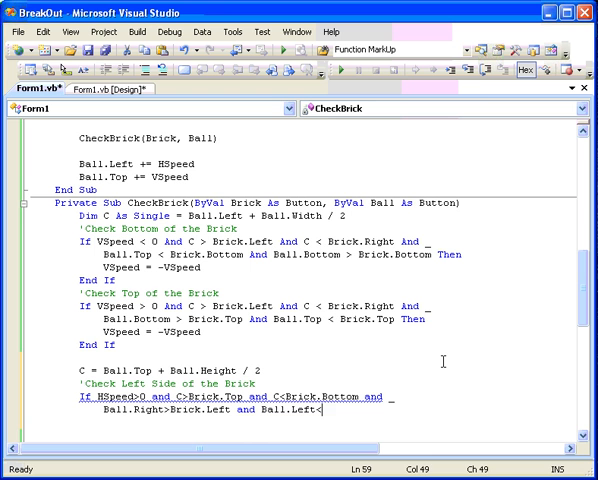
Complete it with Ball.Right > Brick.Left And Ball.Left < Brick.Left Then HSpeed = -HSpeed
{"action": "key", "text": "BackSpace"}
{"action": "type", "text": "Bri"}
{"action": "type", "text": "ck.left the"}
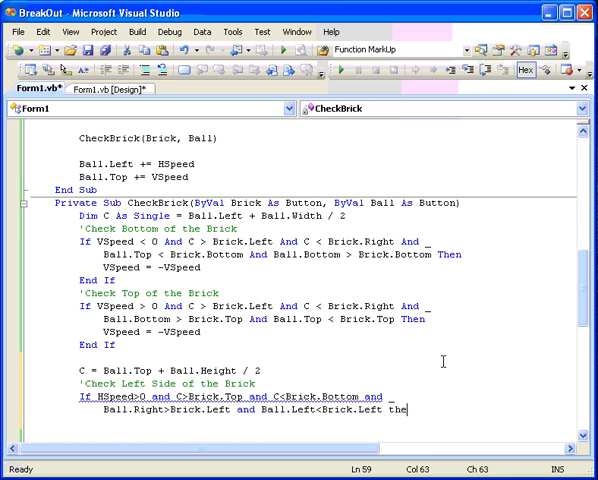
{"action": "type", "text": "n"}
{"action": "key", "text": "Return"}
{"action": "type", "text": "H"}
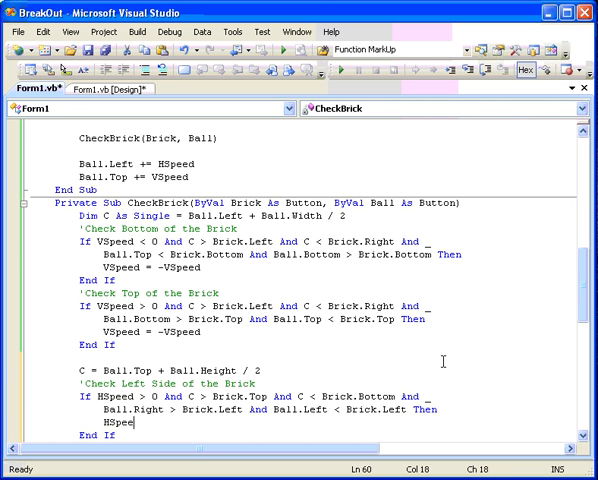
{"action": "type", "text": "speed"}
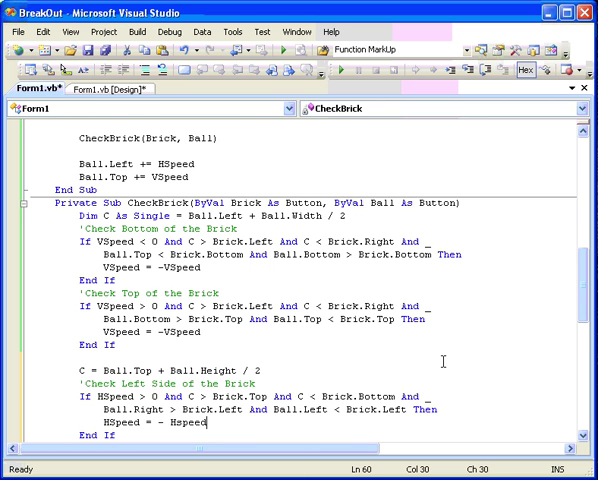
{"action": "key", "text": "Down"}
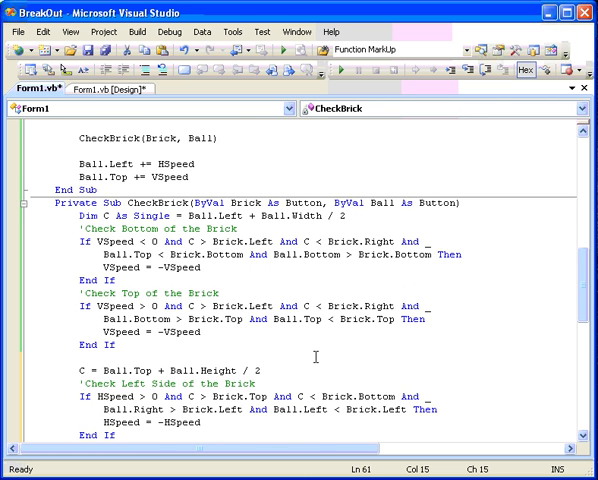
{"action": "scroll", "coordinate": [315, 356], "scroll_direction": "down", "scroll_amount": 2}
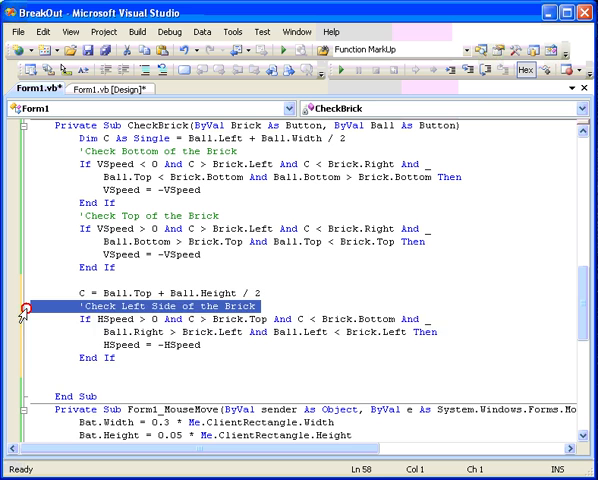
Duplicate the left-side block as 'Check Right Side of the Brick' testing HSpeed < 0
{"action": "left_click_drag", "start_coordinate": [24, 306], "coordinate": [17, 364]}
{"action": "key", "text": "ctrl+c"}
{"action": "left_click", "coordinate": [218, 362]}
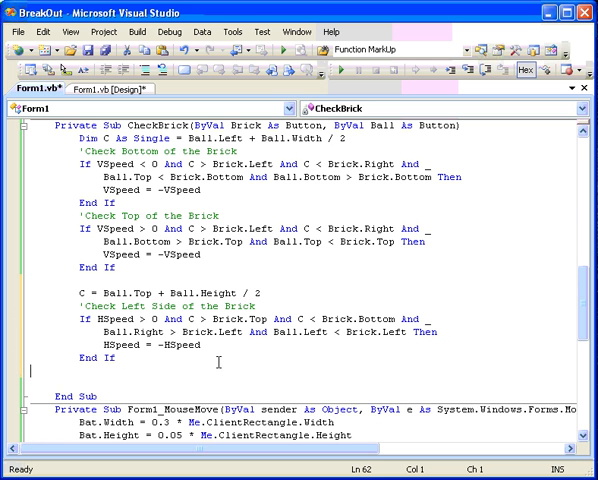
{"action": "key", "text": "Return"}
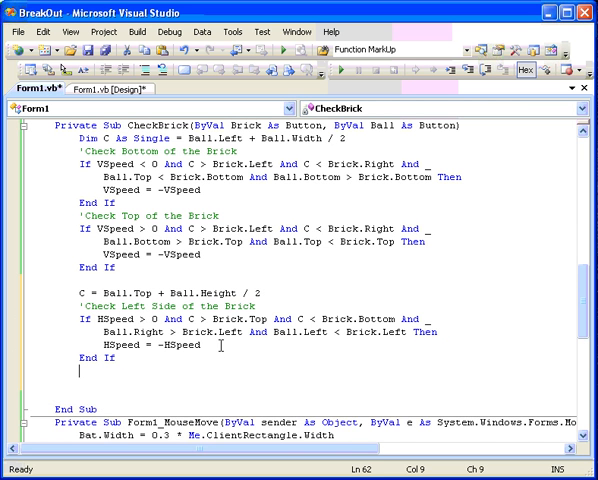
{"action": "key", "text": "Return"}
{"action": "key", "text": "ctrl+v"}
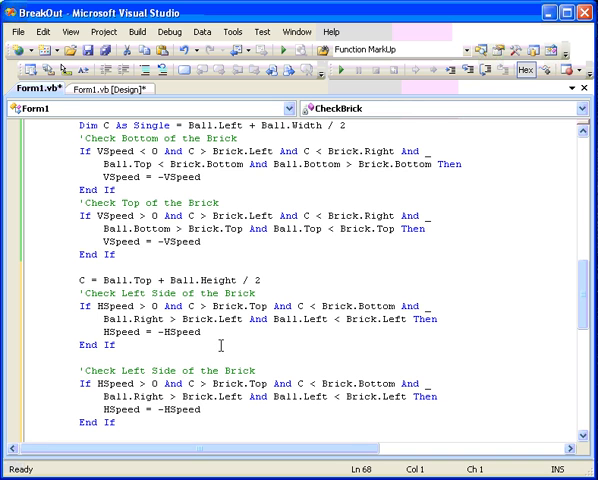
{"action": "double_click", "coordinate": [130, 370]}
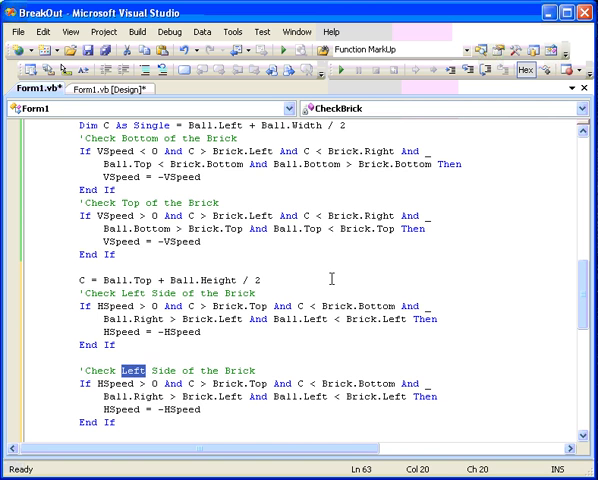
{"action": "type", "text": "Right"}
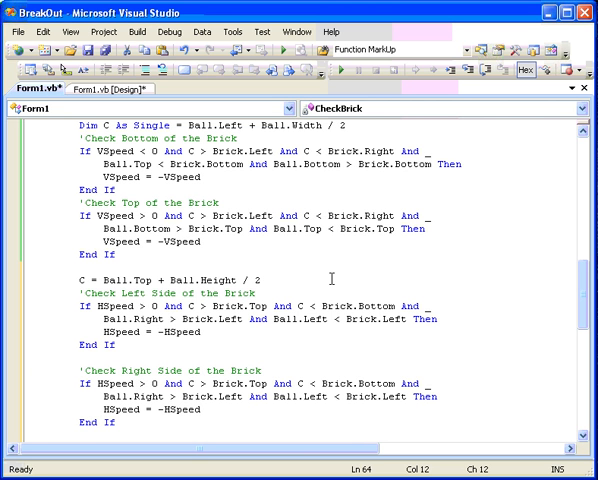
{"action": "key", "text": "Delete"}
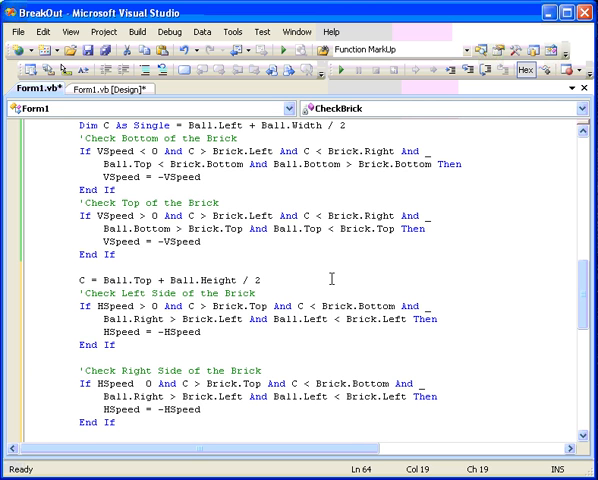
{"action": "type", "text": "<"}
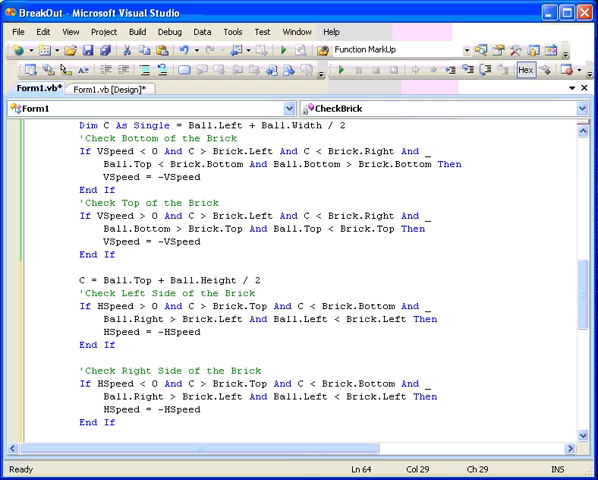
Rework its second line to Ball.Left < Brick.Right And Ball.Right > Brick.Right Then
{"action": "left_click", "coordinate": [131, 396]}
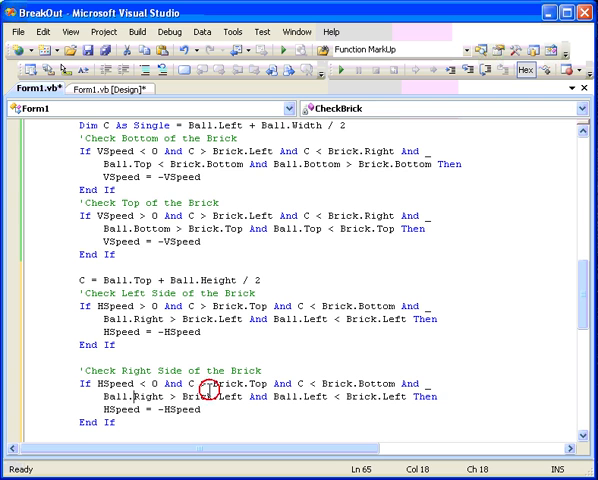
{"action": "key", "text": "Delete"}
{"action": "key", "text": "Delete"}
{"action": "key", "text": "Delete"}
{"action": "key", "text": "Delete"}
{"action": "key", "text": "Delete"}
{"action": "type", "text": "L"}
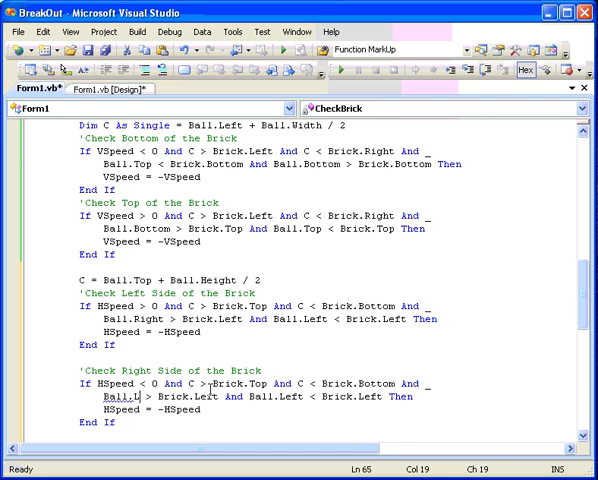
{"action": "type", "text": "eft"}
{"action": "key", "text": "Delete"}
{"action": "key", "text": "Delete"}
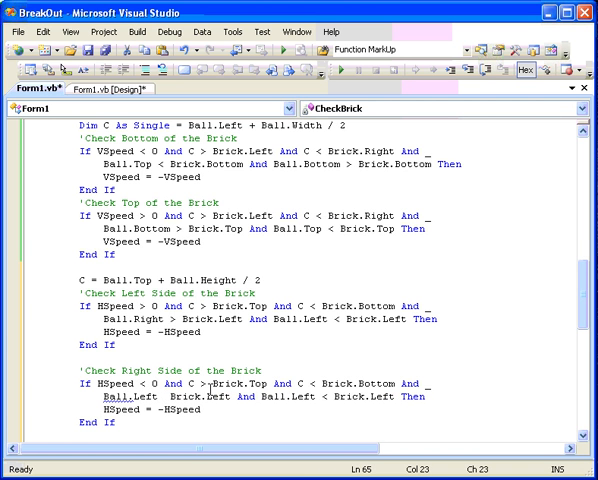
{"action": "type", "text": "<"}
{"action": "key", "text": "Delete"}
{"action": "key", "text": "Delete"}
{"action": "key", "text": "Delete"}
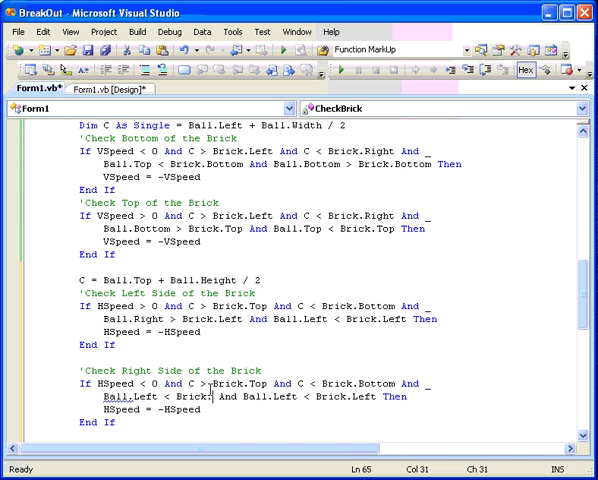
{"action": "type", "text": "Right"}
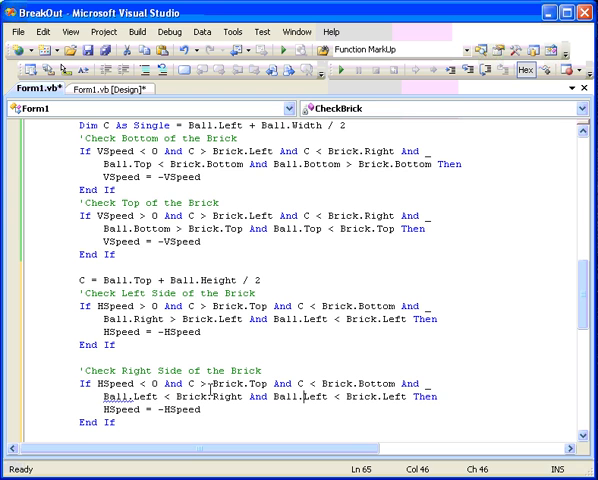
{"action": "key", "text": "Delete"}
{"action": "key", "text": "Delete"}
{"action": "key", "text": "Delete"}
{"action": "key", "text": "Delete"}
{"action": "type", "text": "Right"}
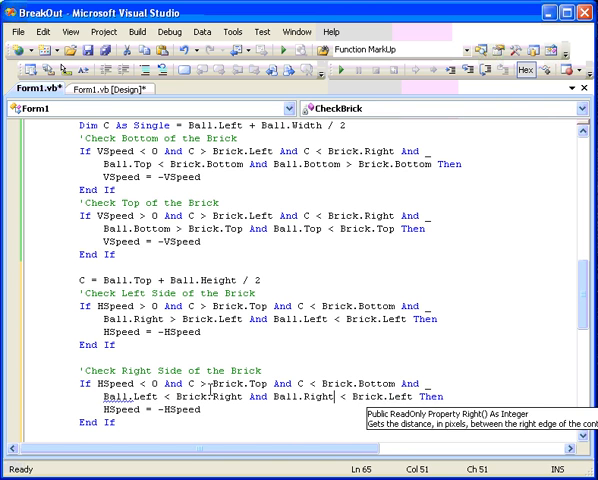
{"action": "key", "text": "Right"}
{"action": "key", "text": "Delete"}
{"action": "type", "text": ">"}
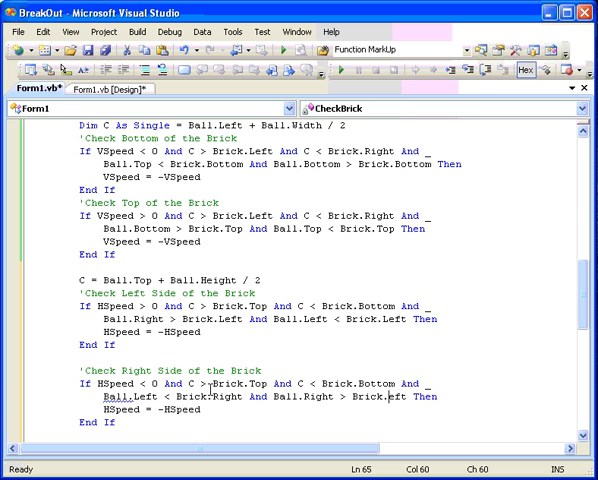
{"action": "key", "text": "Delete"}
{"action": "key", "text": "Delete"}
{"action": "key", "text": "Delete"}
{"action": "type", "text": "Right"}
{"action": "mouse_move", "coordinate": [205, 396]}
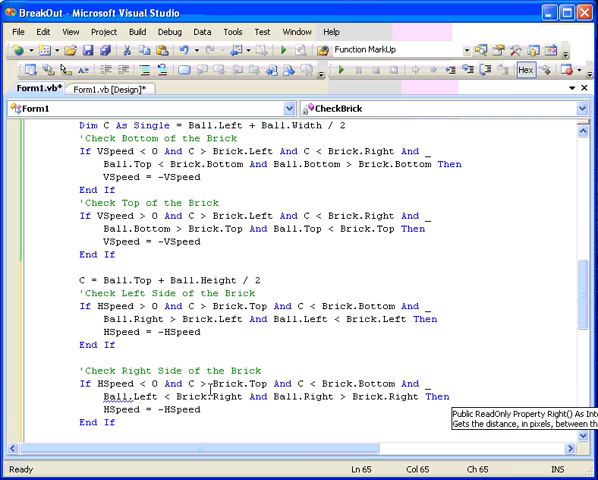
{"action": "key", "text": "Down"}
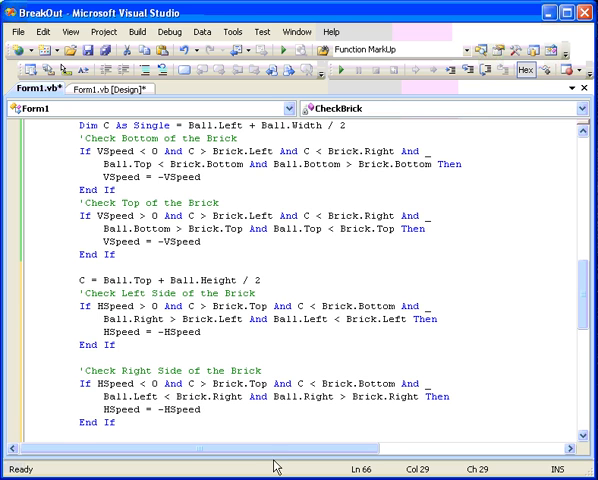
{"action": "scroll", "coordinate": [585, 313], "scroll_direction": "down", "scroll_amount": 4}
{"action": "scroll", "coordinate": [585, 320], "scroll_direction": "down", "scroll_amount": 1}
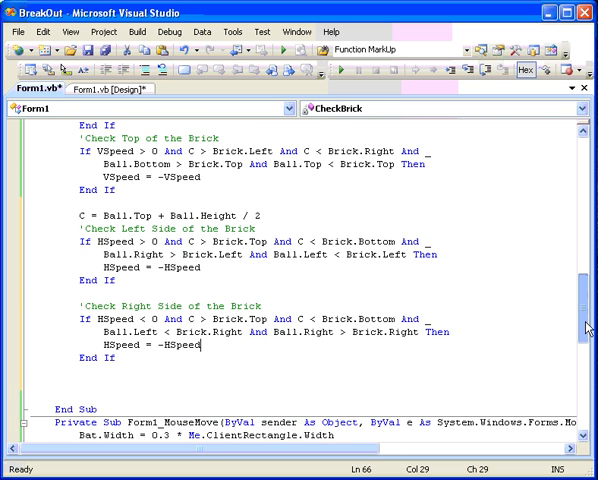
Save, move the ball left of the green brick, and set VSpeed to 0 with HSpeed -2
{"action": "left_click", "coordinate": [88, 50]}
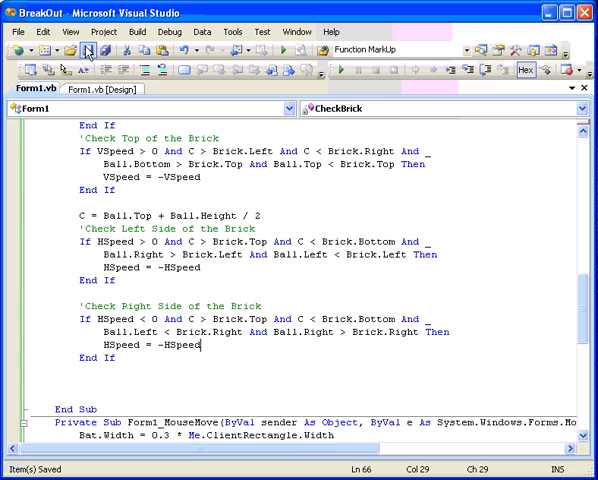
{"action": "left_click", "coordinate": [85, 89]}
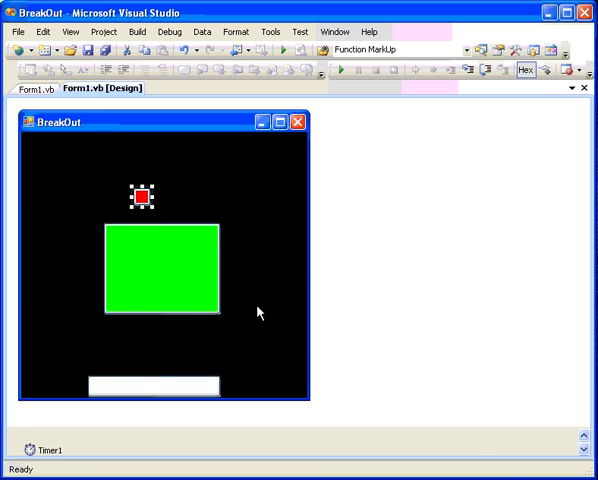
{"action": "left_click_drag", "start_coordinate": [141, 196], "coordinate": [75, 272]}
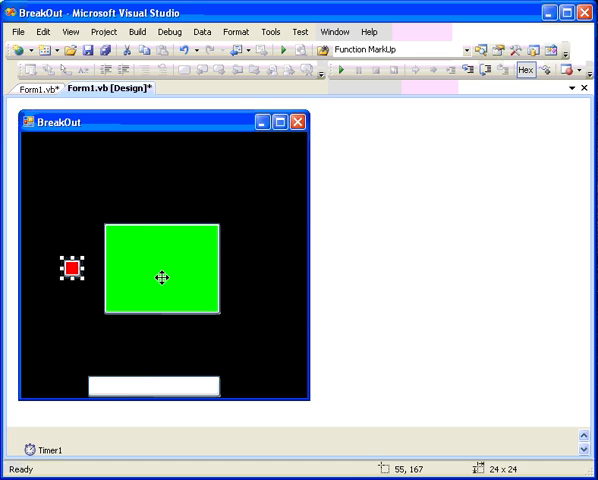
{"action": "left_click", "coordinate": [38, 88]}
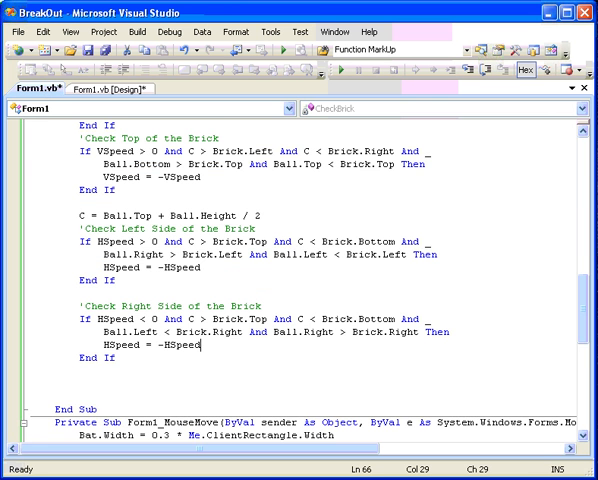
{"action": "left_click_drag", "start_coordinate": [584, 290], "coordinate": [584, 147]}
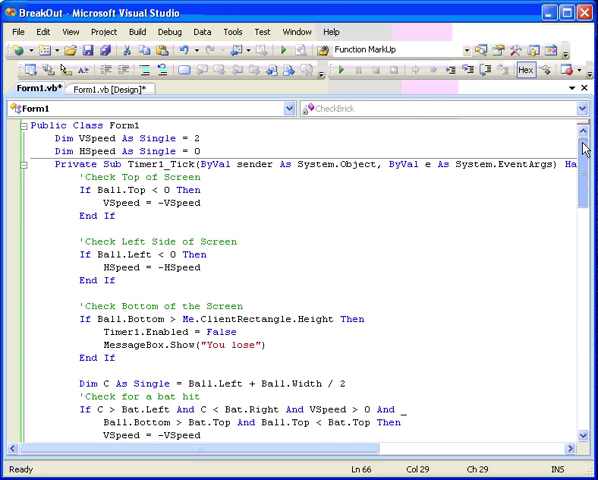
{"action": "left_click", "coordinate": [218, 140]}
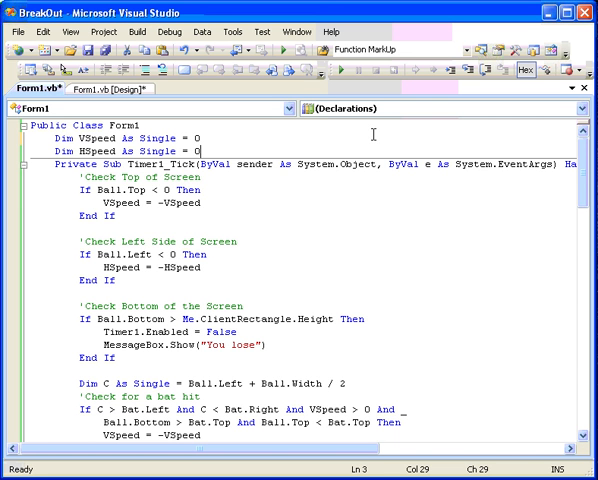
{"action": "type", "text": "2"}
Run the game to watch the sideways bounce, then stop debugging
{"action": "left_click", "coordinate": [342, 70]}
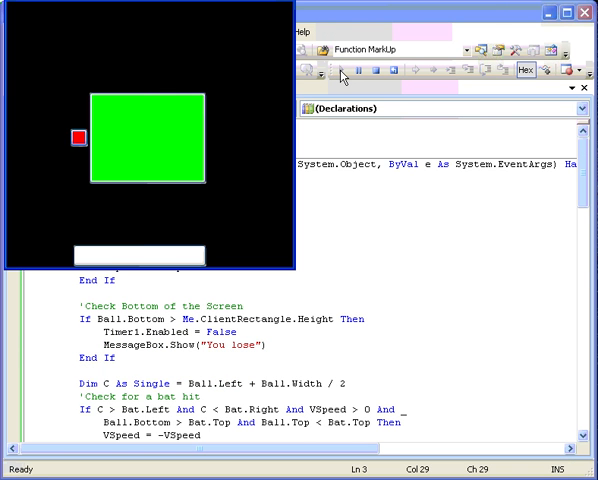
{"action": "left_click", "coordinate": [346, 14]}
{"action": "left_click", "coordinate": [375, 70]}
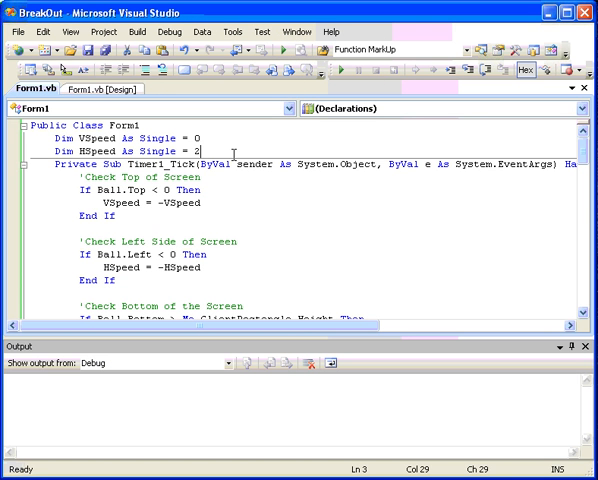
Move the red ball to the right of the green brick in the designer
{"action": "left_click", "coordinate": [110, 89]}
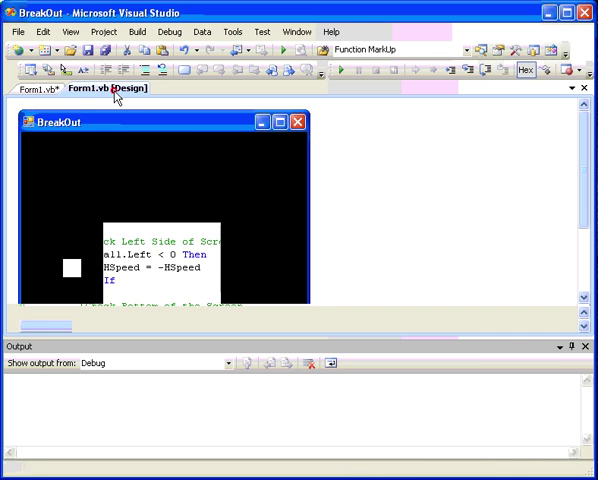
{"action": "left_click", "coordinate": [586, 346]}
{"action": "mouse_move", "coordinate": [71, 268]}
{"action": "left_mouse_down"}
{"action": "mouse_move", "coordinate": [98, 275]}
{"action": "mouse_move", "coordinate": [268, 270]}
{"action": "left_mouse_up"}
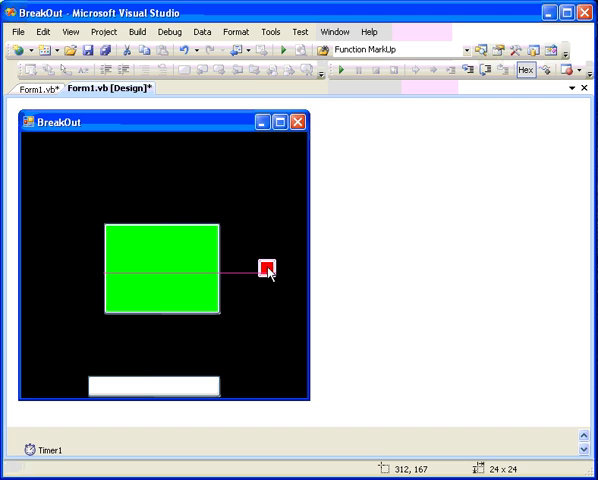
Run the game with F5 to check the rebound, then close it and the Output pane
{"action": "key", "text": "F5"}
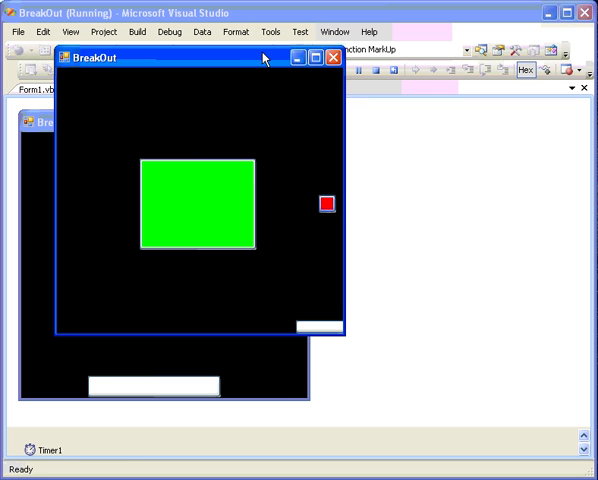
{"action": "left_click", "coordinate": [332, 60]}
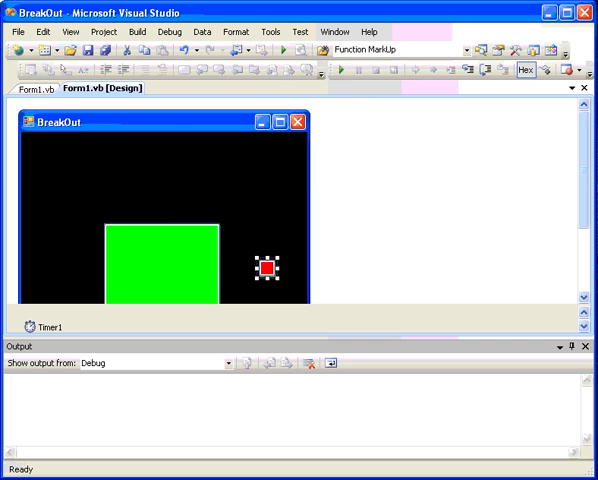
{"action": "left_click", "coordinate": [588, 347]}
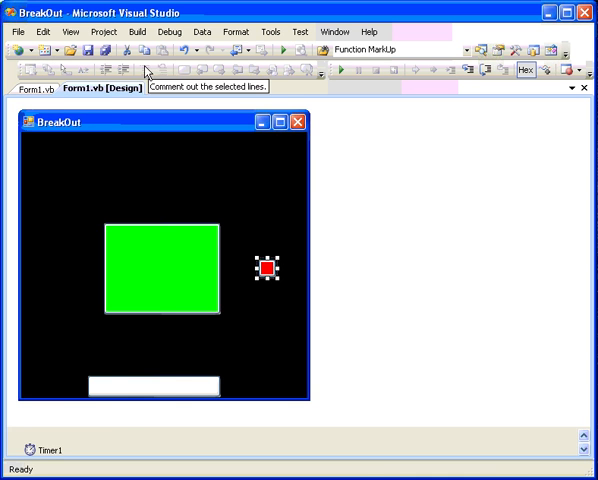
Restore the starting VSpeed to 2 in Form1.vb and run the game
{"action": "left_click", "coordinate": [36, 89]}
{"action": "double_click", "coordinate": [197, 138]}
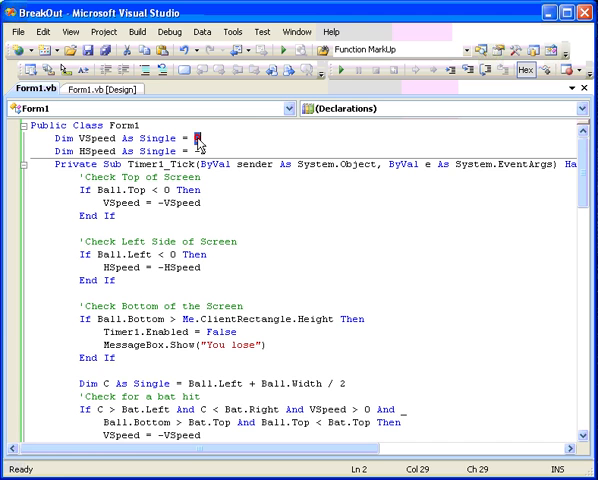
{"action": "type", "text": "2"}
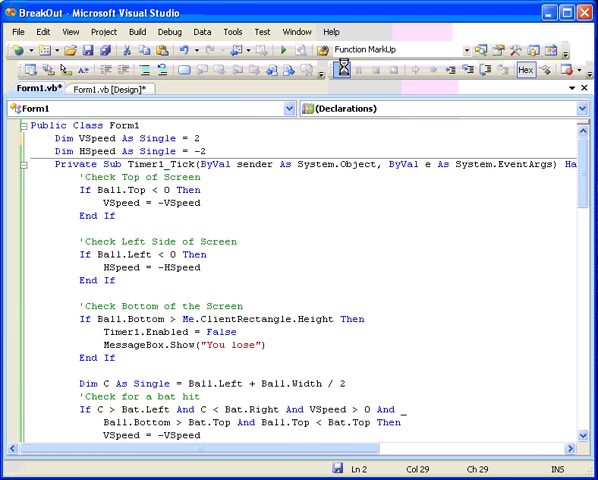
{"action": "key", "text": "F5"}
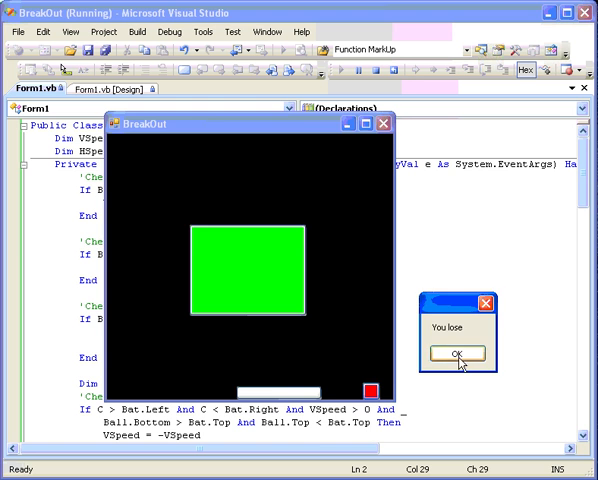
Dismiss the 'You lose' message, stop debugging, and start the game again
{"action": "left_click", "coordinate": [456, 354]}
{"action": "left_click", "coordinate": [374, 71]}
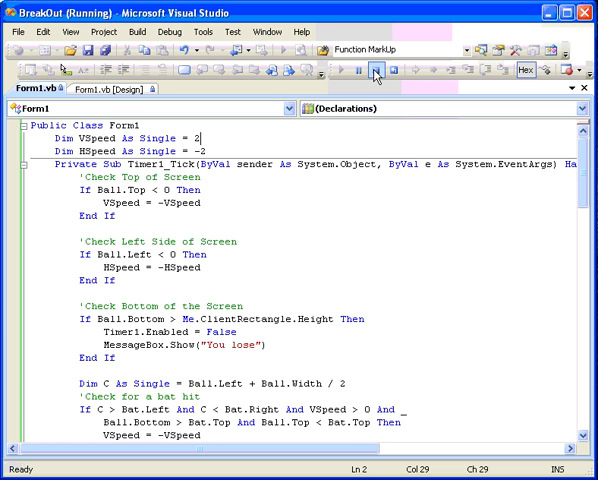
{"action": "left_click", "coordinate": [342, 70]}
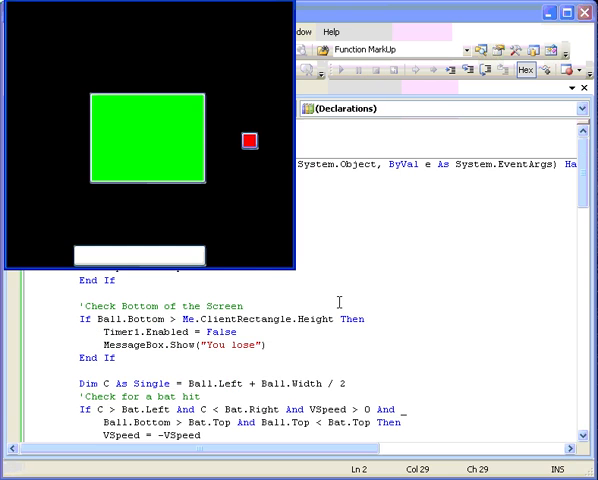